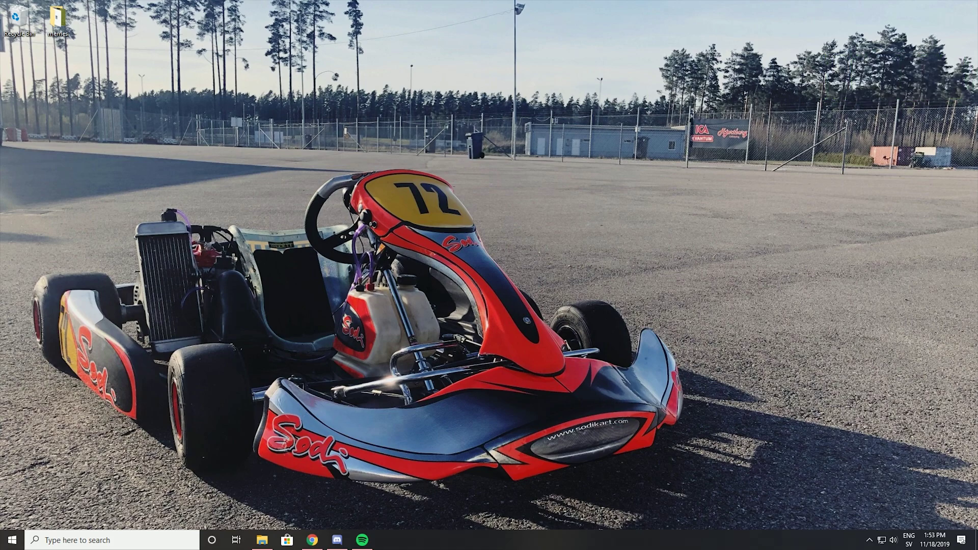
Create a new desktop folder named Games and place it directly below the memes folder
{"action": "right_click", "coordinate": [127, 64]}
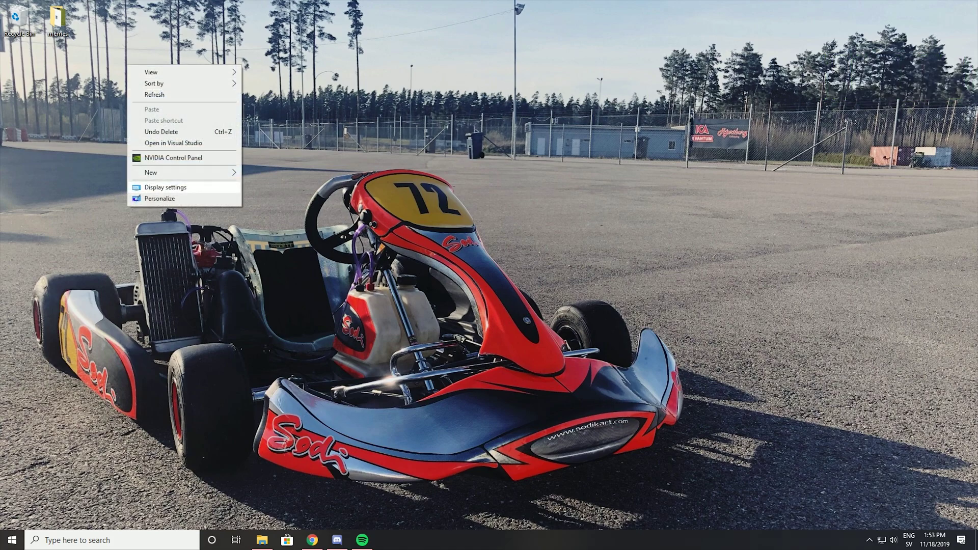
{"action": "mouse_move", "coordinate": [168, 172]}
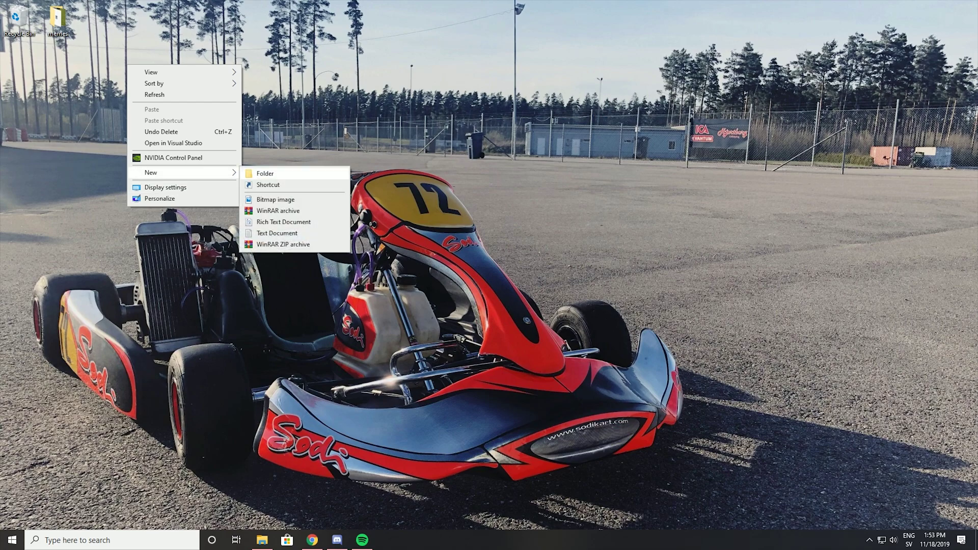
{"action": "left_click", "coordinate": [265, 173]}
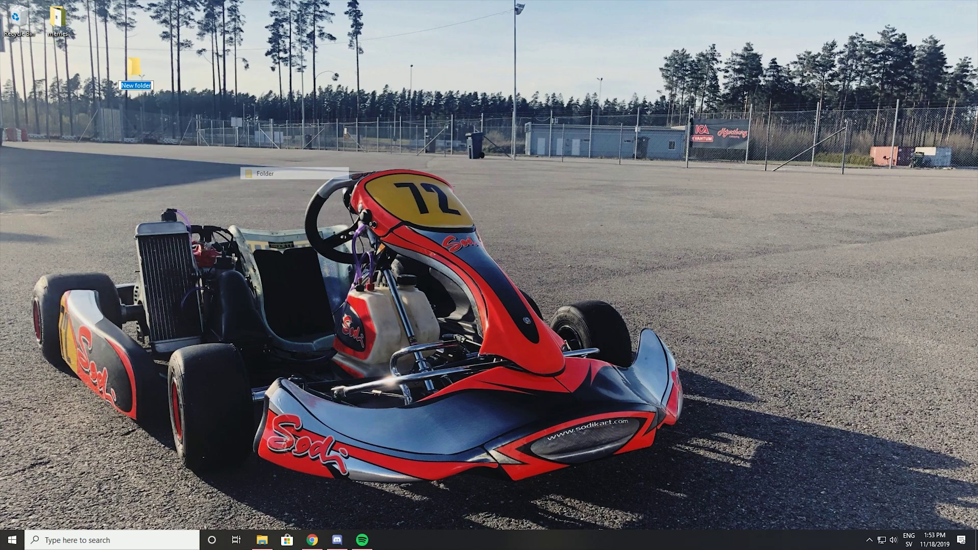
{"action": "type", "text": "G"}
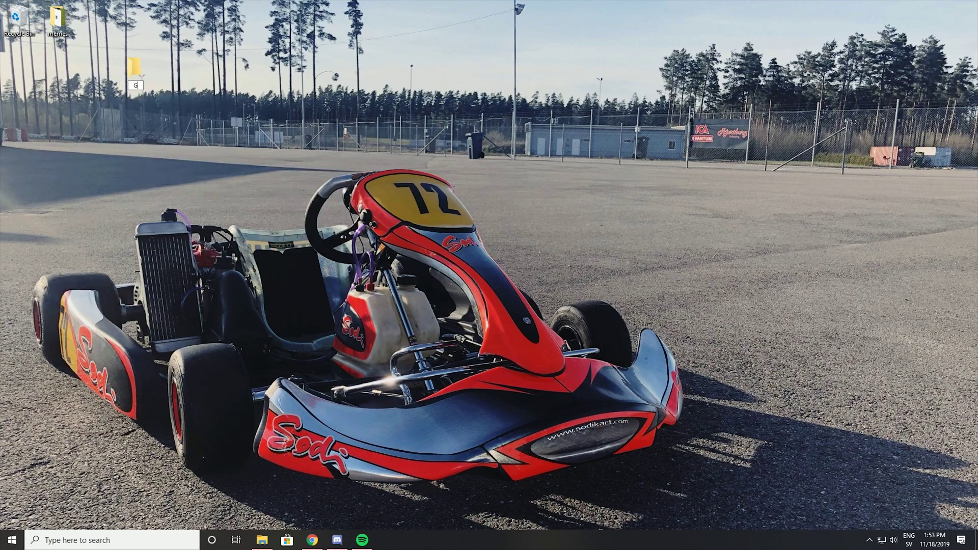
{"action": "type", "text": "ames"}
{"action": "key", "text": "Return"}
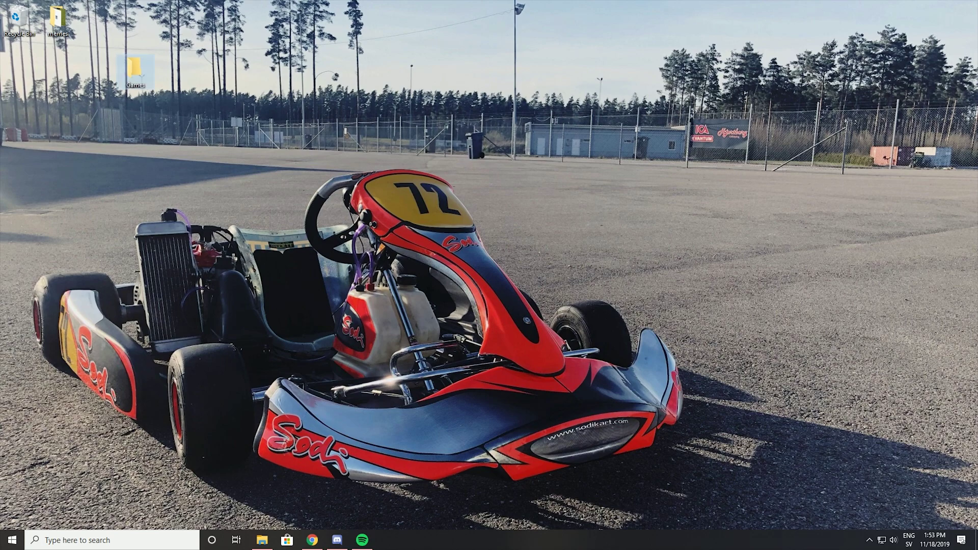
{"action": "left_click_drag", "start_coordinate": [135, 69], "coordinate": [58, 67]}
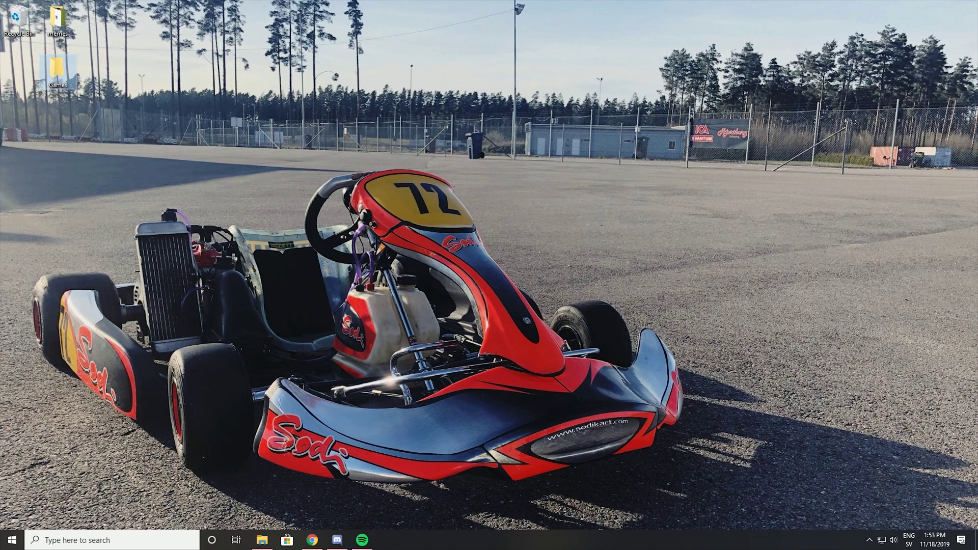
{"action": "left_click", "coordinate": [133, 122]}
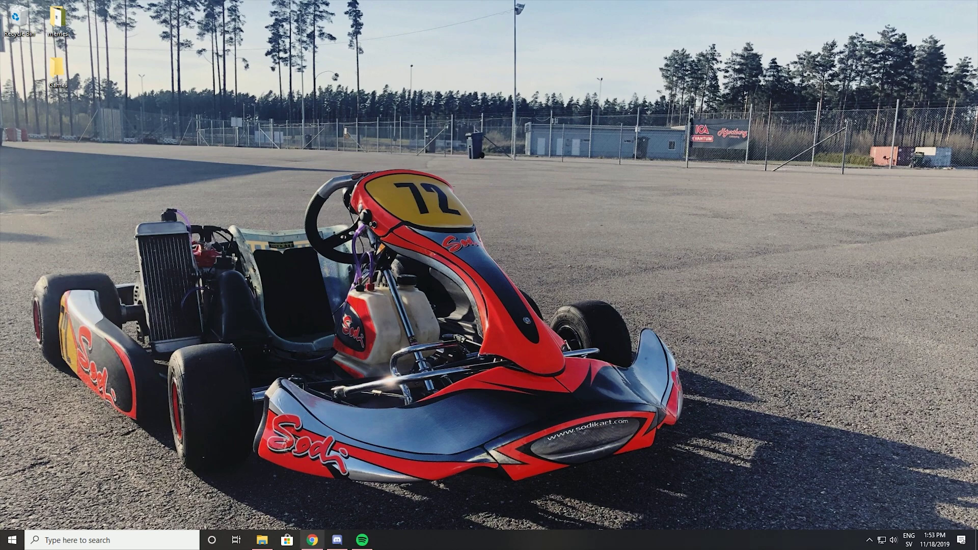
Switch to Chrome and download the full version Re-Volt installer, including patch 1207, from the Re-Volt downloads page
{"action": "left_click", "coordinate": [312, 540]}
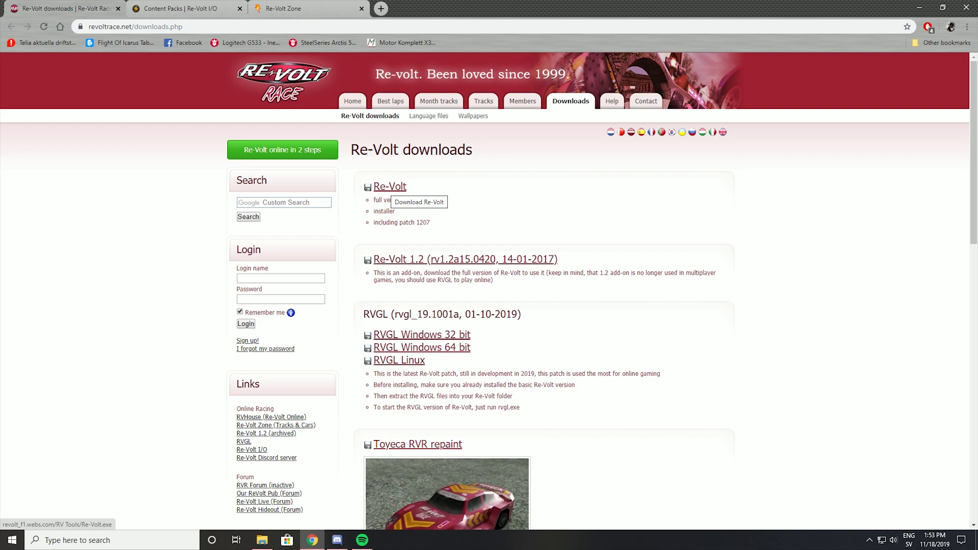
{"action": "left_click_drag", "start_coordinate": [431, 222], "coordinate": [420, 223]}
{"action": "left_click", "coordinate": [435, 222]}
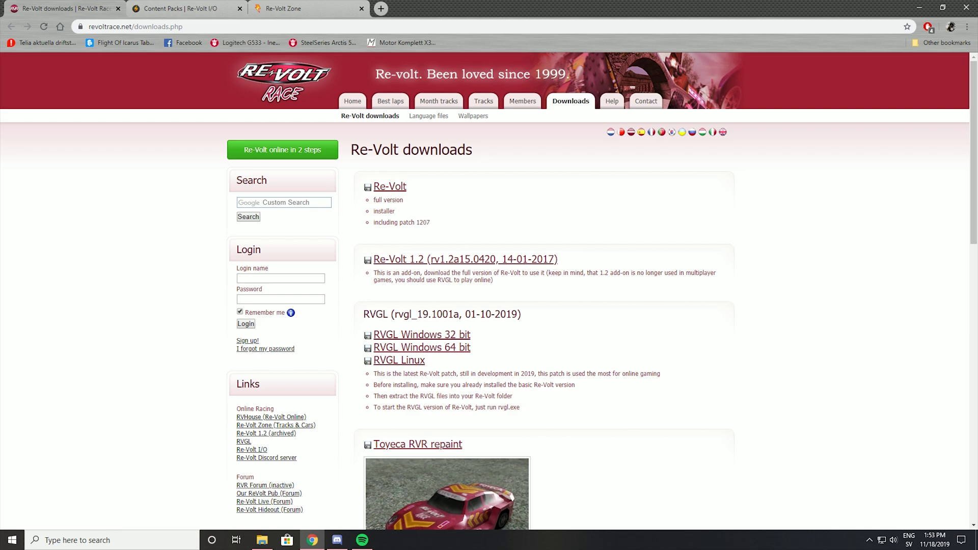
{"action": "double_click", "coordinate": [423, 223]}
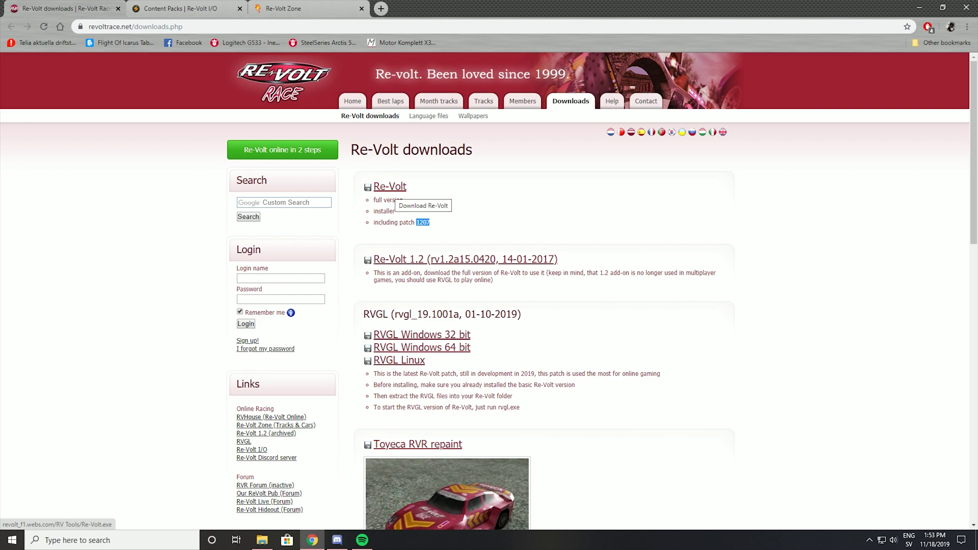
{"action": "left_click", "coordinate": [395, 187]}
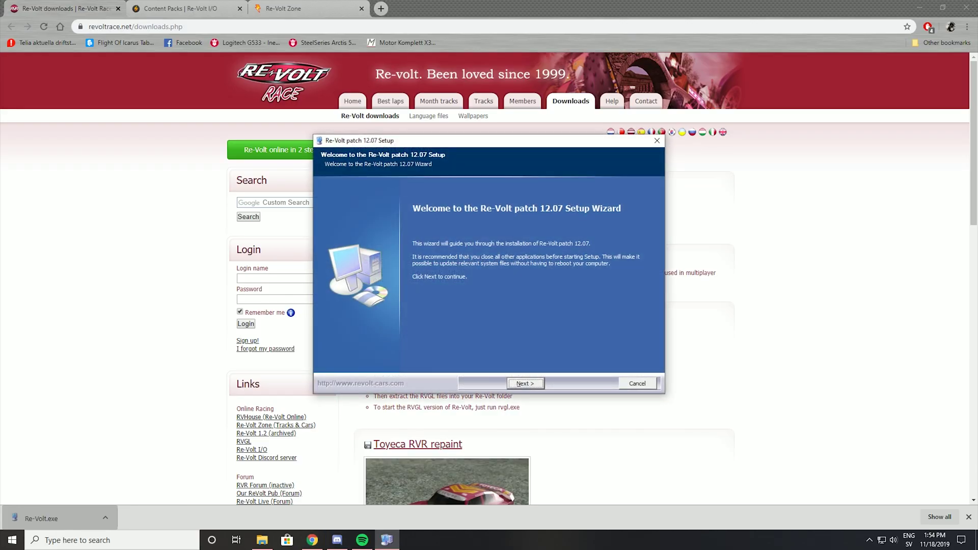
Install Re-Volt patch 12.07 into a ReVolt folder inside the desktop's Games folder and finish the setup wizard
{"action": "left_click", "coordinate": [525, 383]}
{"action": "left_click", "coordinate": [419, 353]}
{"action": "left_click", "coordinate": [525, 384]}
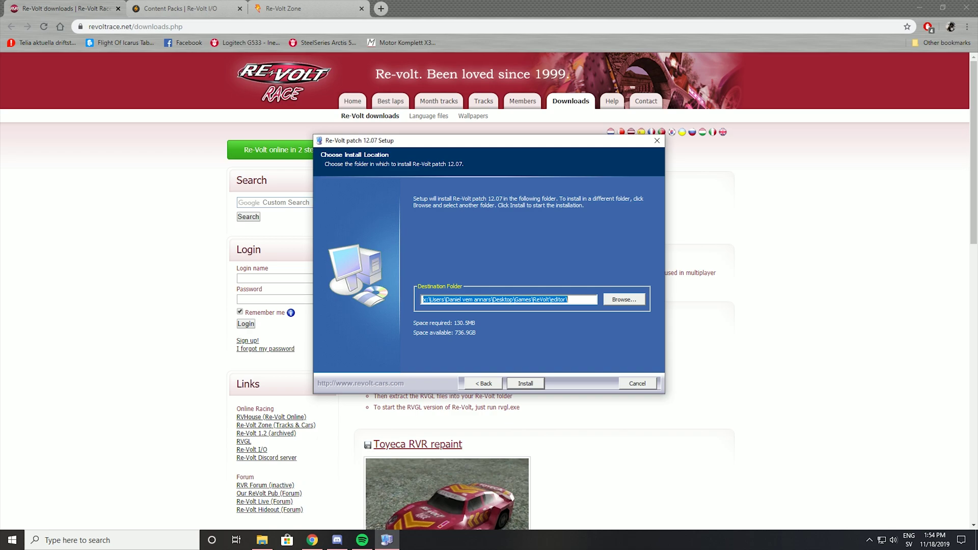
{"action": "left_click", "coordinate": [569, 299]}
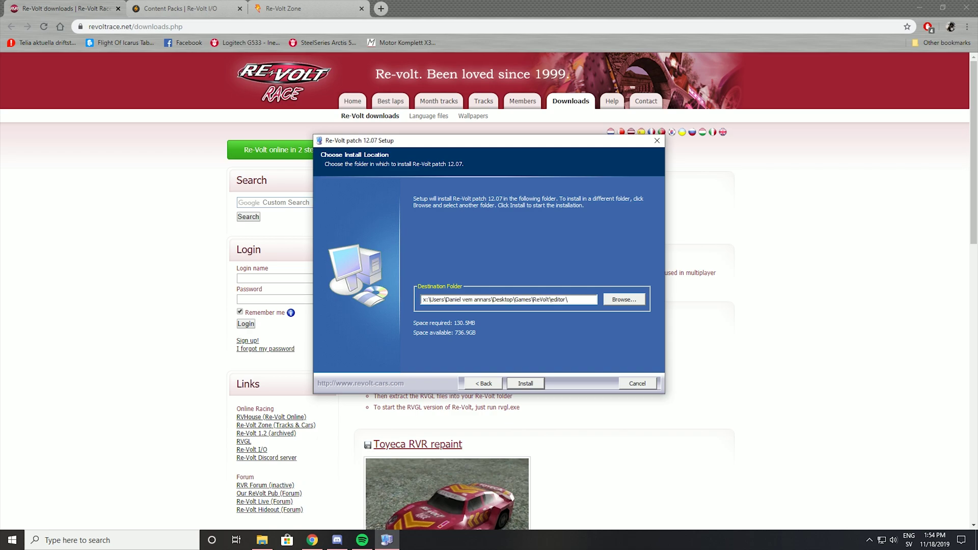
{"action": "left_click", "coordinate": [624, 299]}
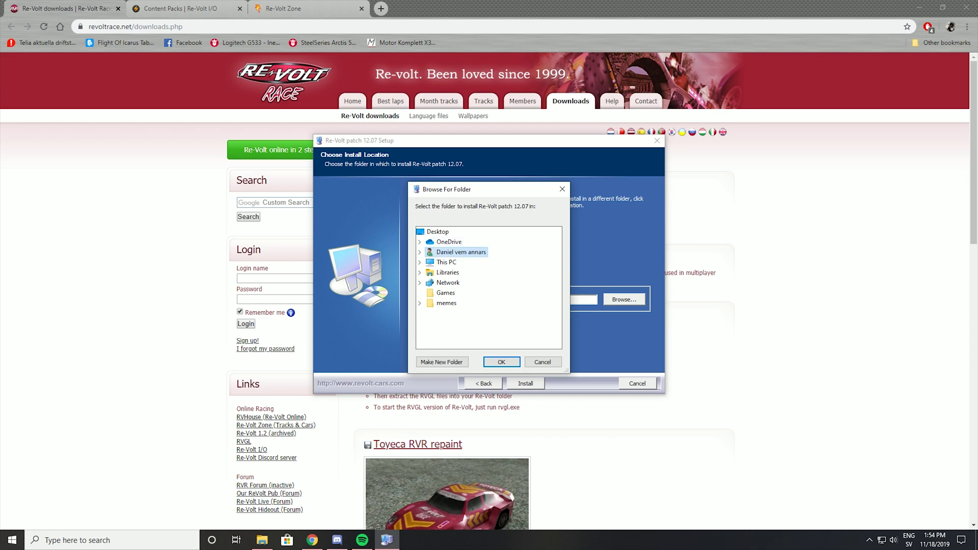
{"action": "left_click", "coordinate": [420, 263]}
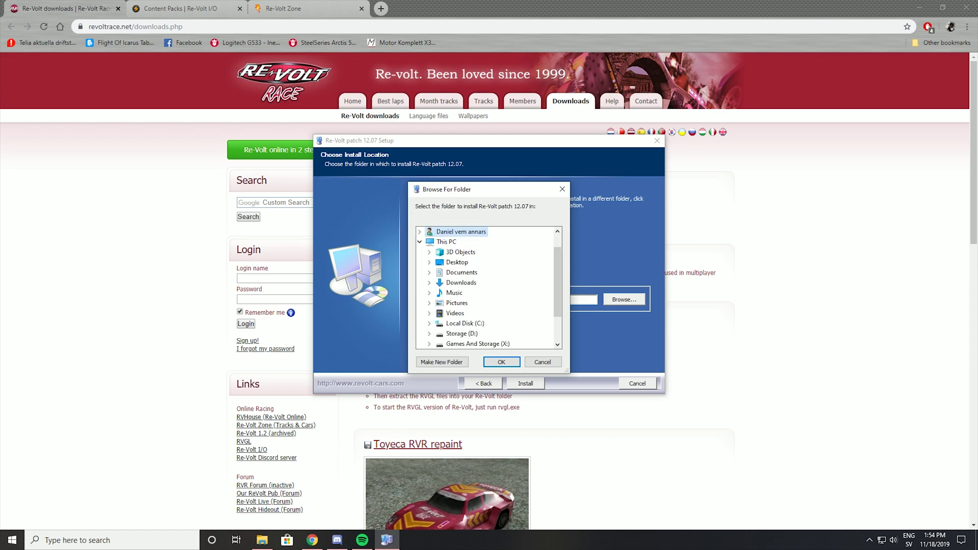
{"action": "double_click", "coordinate": [457, 262]}
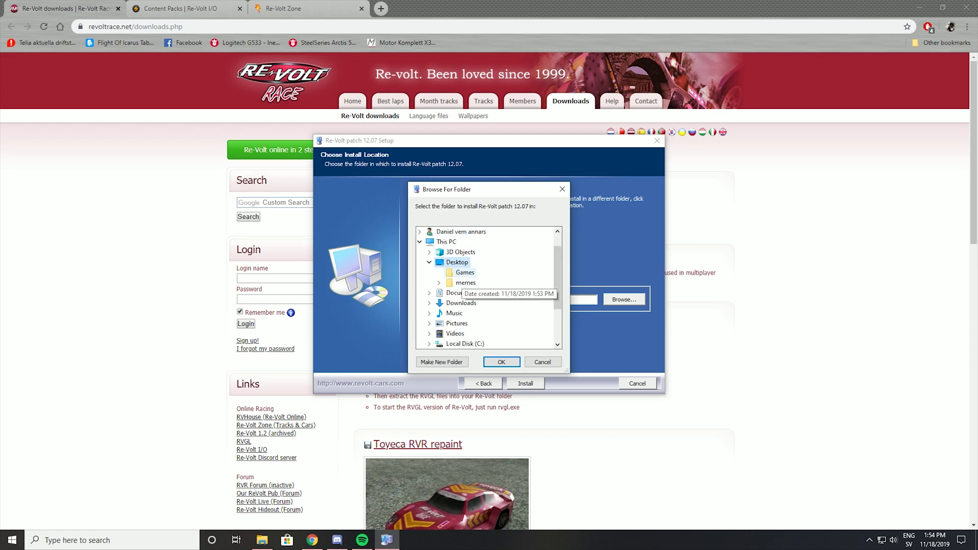
{"action": "left_click", "coordinate": [463, 273]}
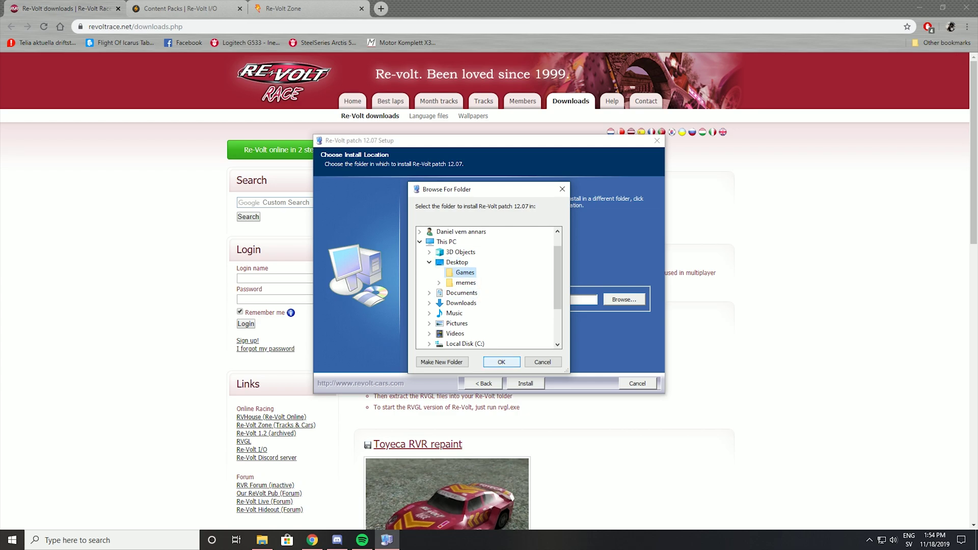
{"action": "left_click", "coordinate": [501, 361]}
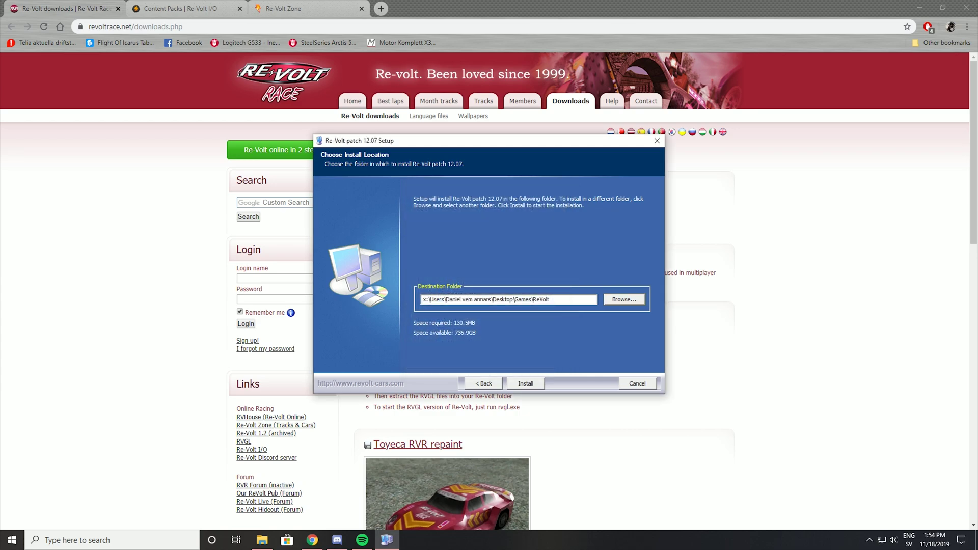
{"action": "left_click", "coordinate": [525, 383]}
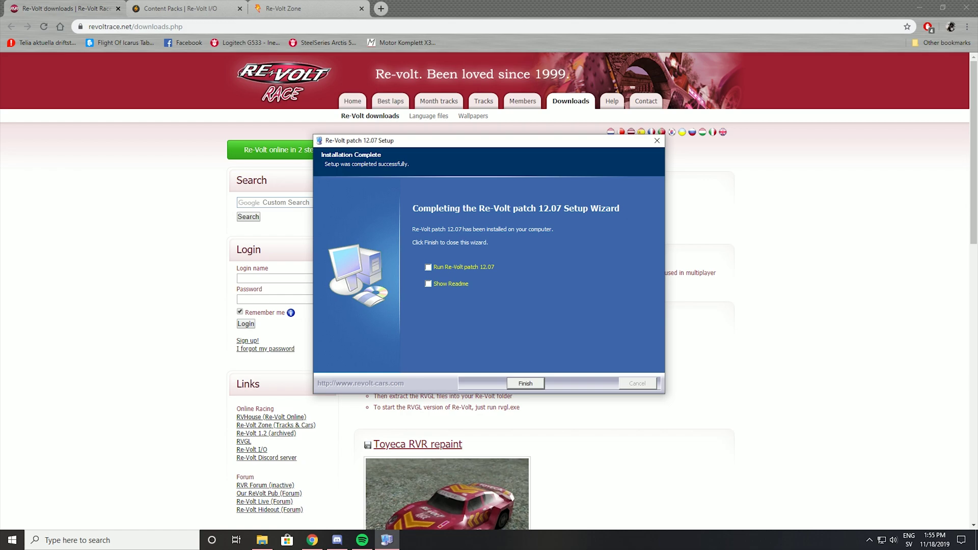
{"action": "key", "text": "Return"}
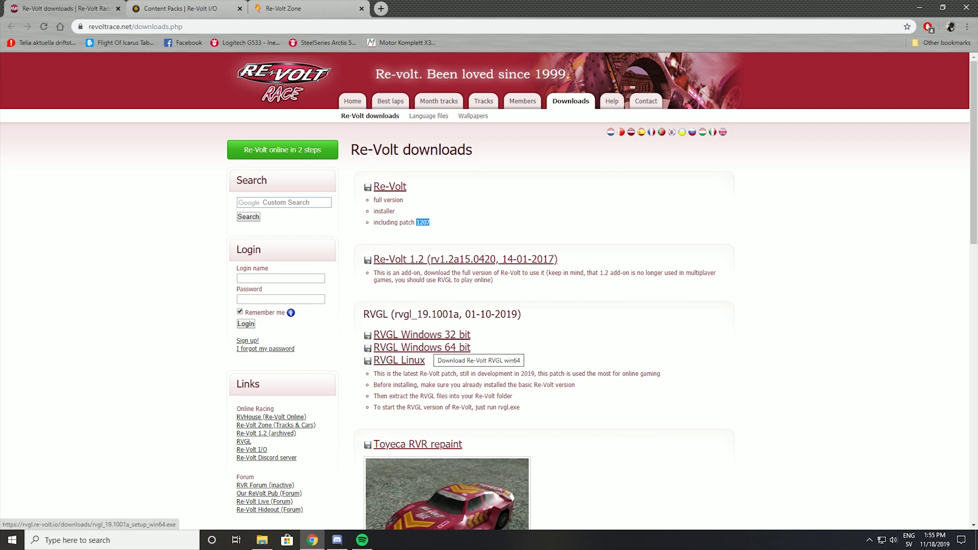
Download the RVGL Windows 64 bit setup from the Re-Volt downloads page and launch it
{"action": "left_click", "coordinate": [425, 347]}
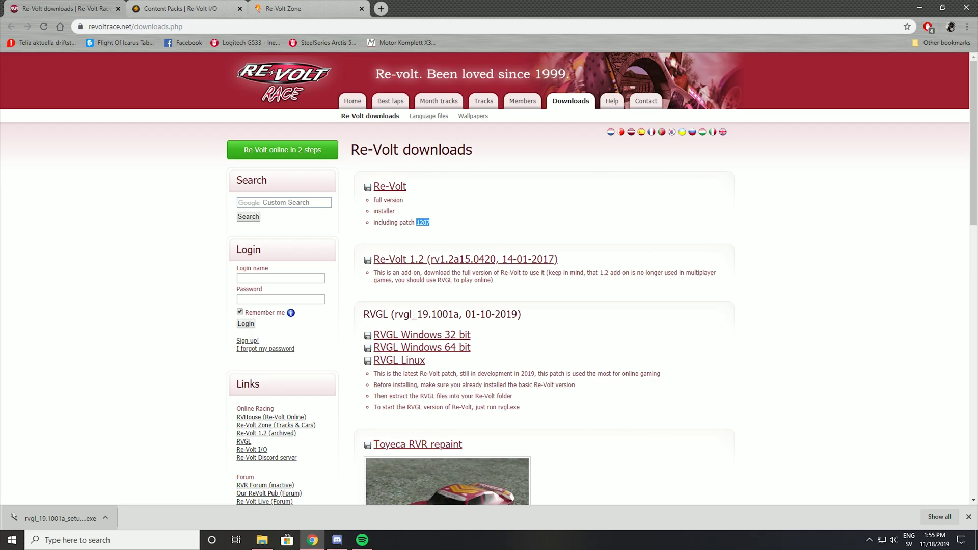
{"action": "left_click", "coordinate": [60, 518]}
{"action": "left_click", "coordinate": [436, 340]}
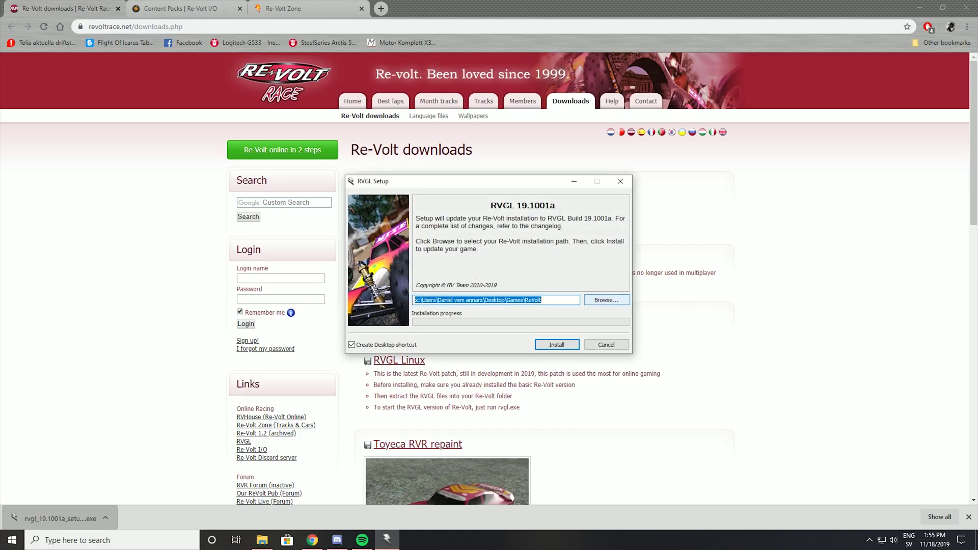
Install RVGL 19.1001a into the ReVolt folder inside the desktop's Games folder, with the desktop shortcut option enabled
{"action": "left_click", "coordinate": [606, 299]}
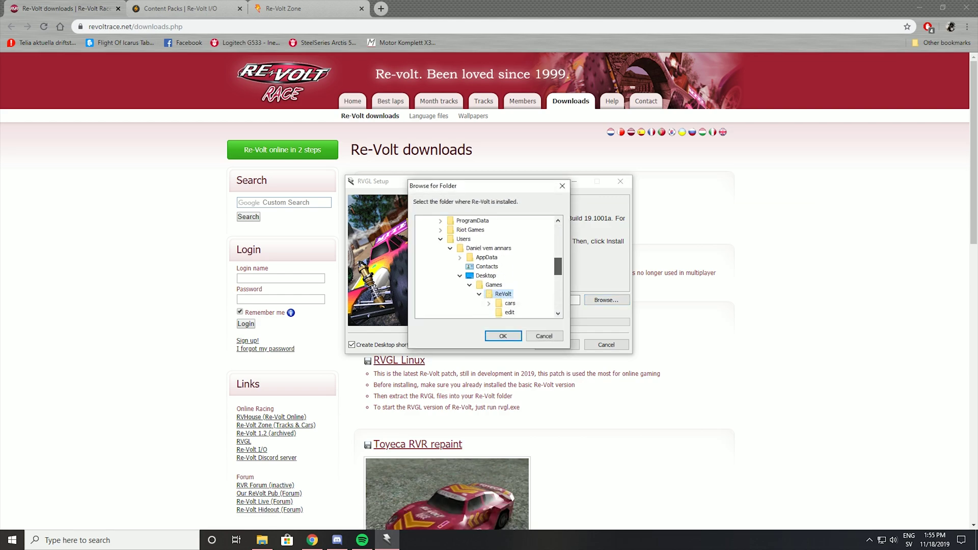
{"action": "left_click_drag", "start_coordinate": [558, 266], "coordinate": [557, 236]}
{"action": "left_click", "coordinate": [457, 267]}
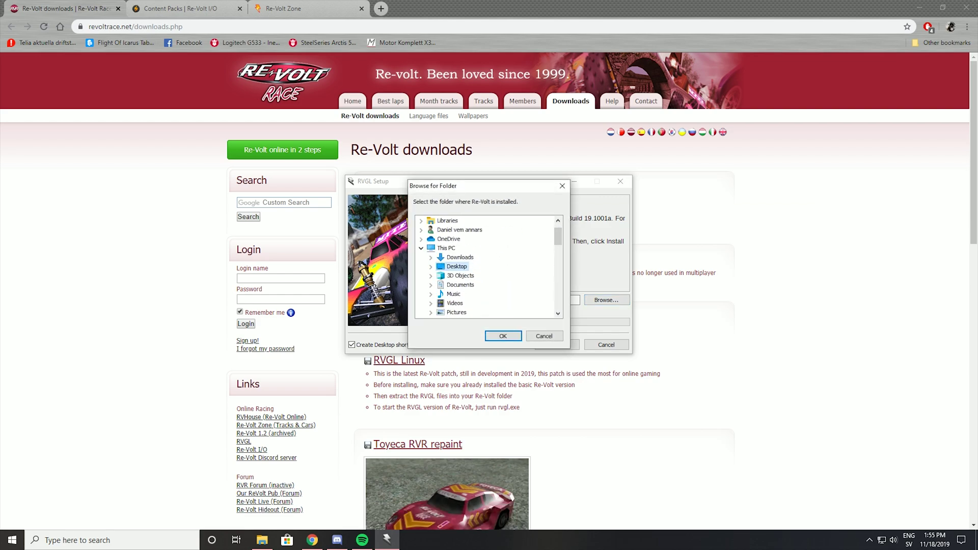
{"action": "left_click", "coordinate": [430, 266]}
{"action": "left_click", "coordinate": [464, 276]}
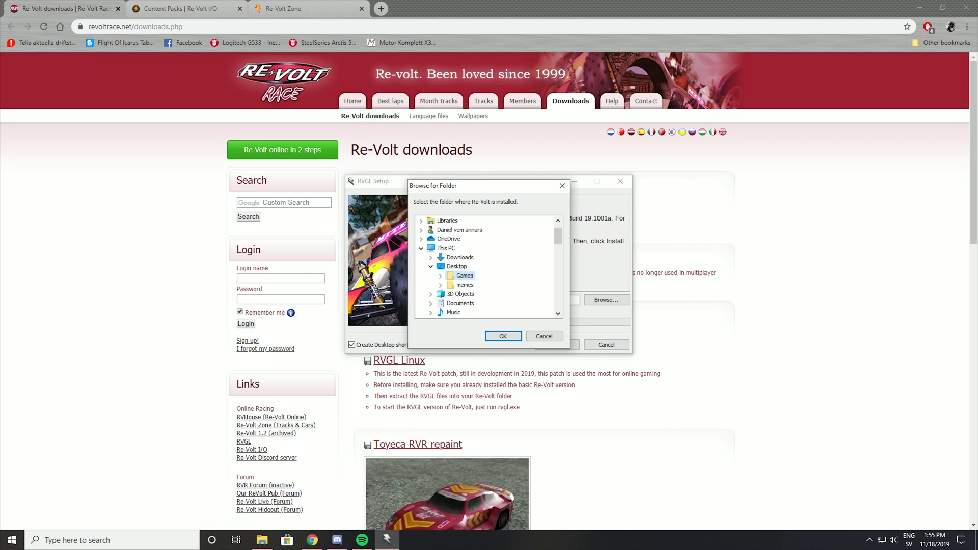
{"action": "left_click", "coordinate": [440, 275]}
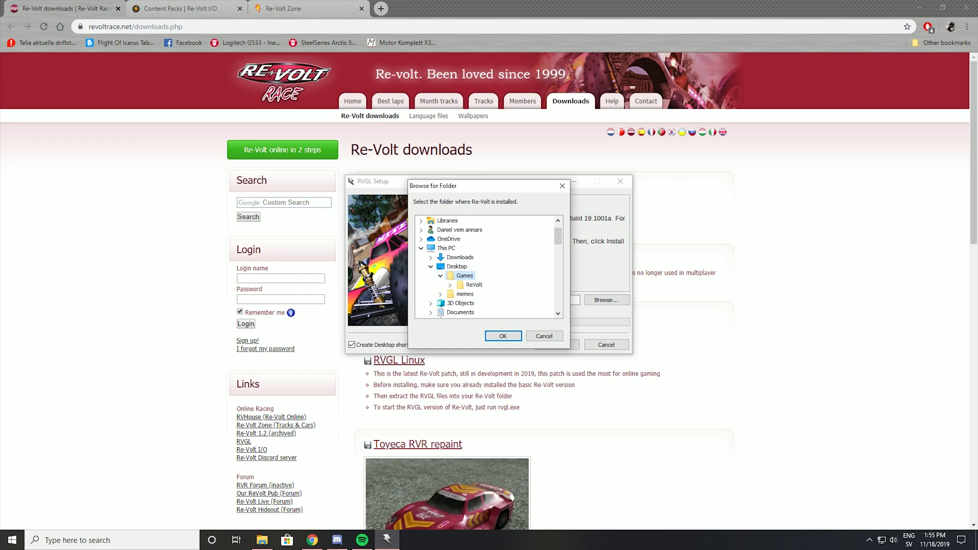
{"action": "left_click", "coordinate": [473, 284]}
{"action": "key", "text": "Right"}
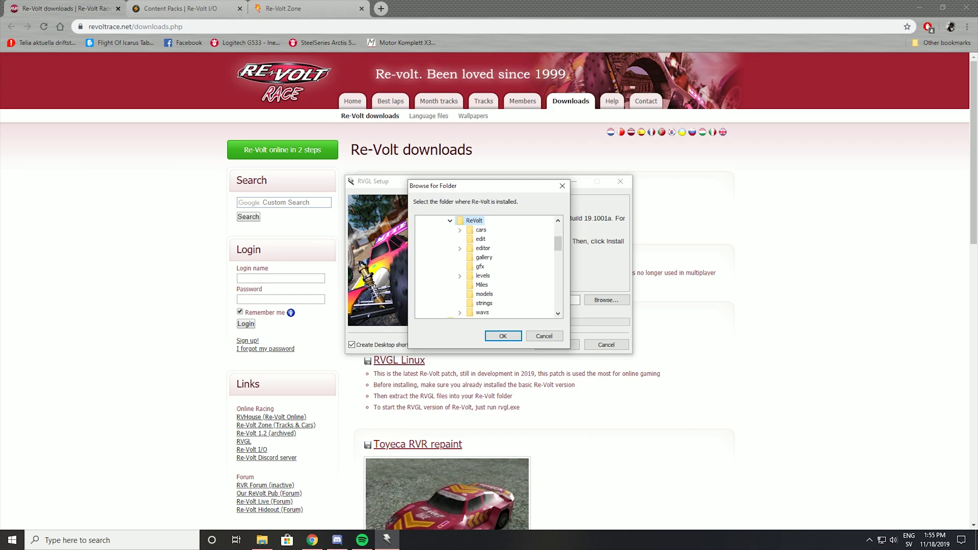
{"action": "key", "text": "Return"}
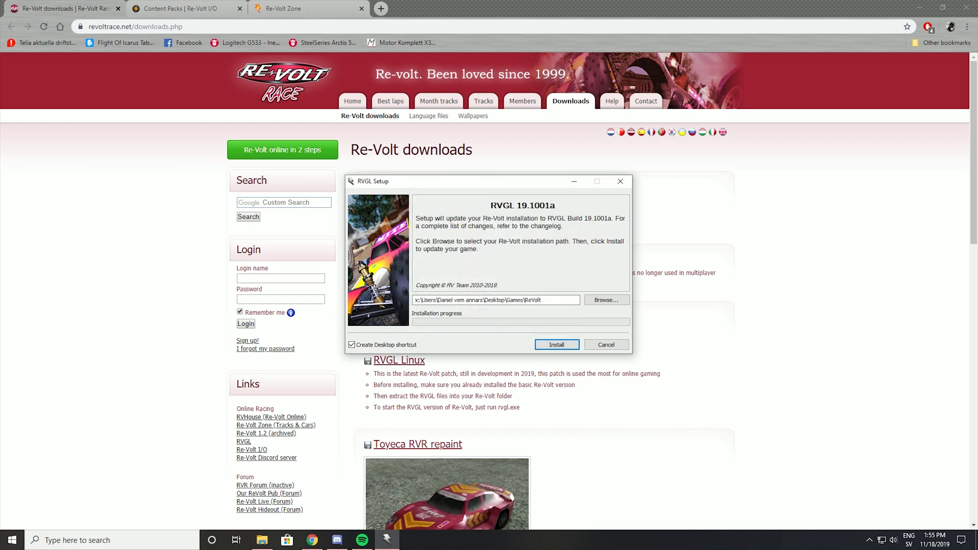
{"action": "key", "text": "Return"}
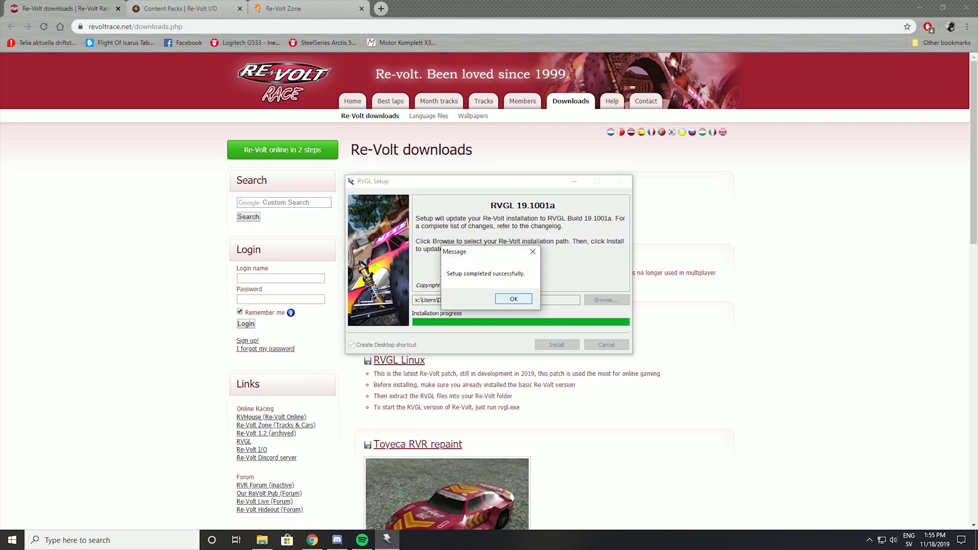
{"action": "key", "text": "Return"}
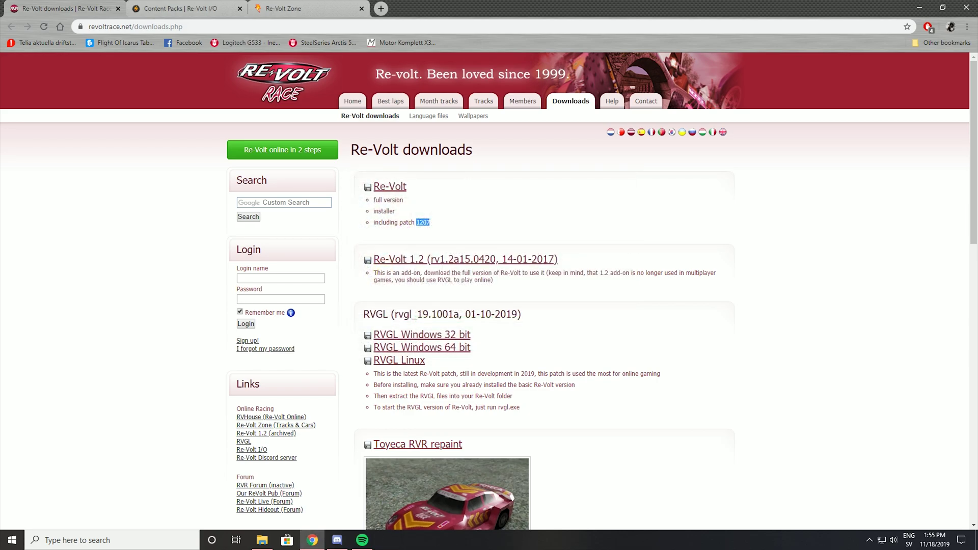
Delete the track editor and Re-Volt shortcuts from the desktop and move the Games folder beside the memes folder
{"action": "left_click", "coordinate": [919, 7]}
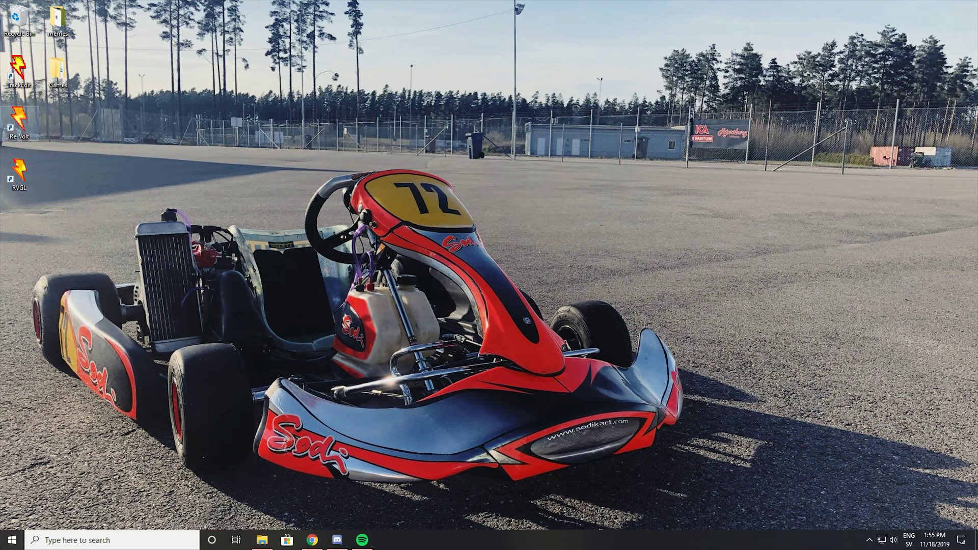
{"action": "left_click", "coordinate": [19, 122]}
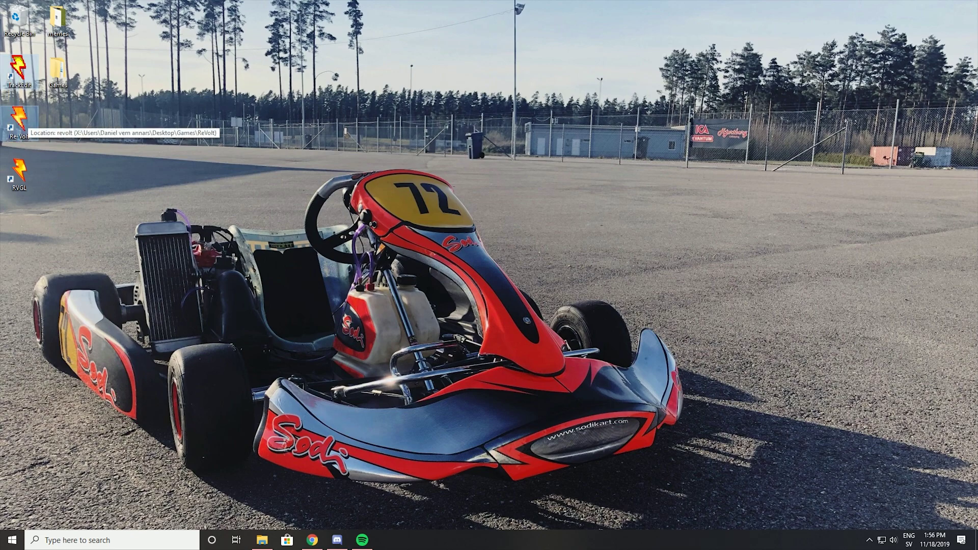
{"action": "right_click", "coordinate": [21, 123]}
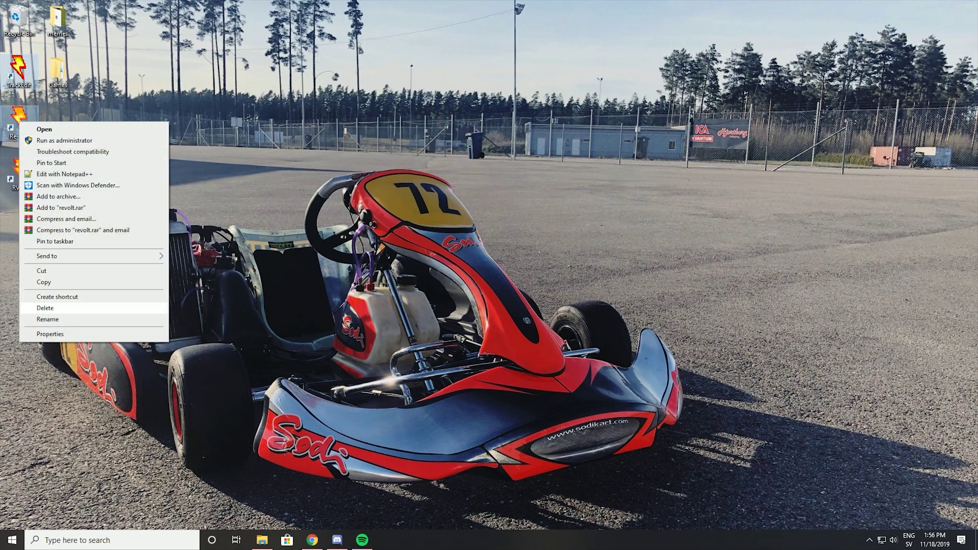
{"action": "left_click", "coordinate": [45, 307]}
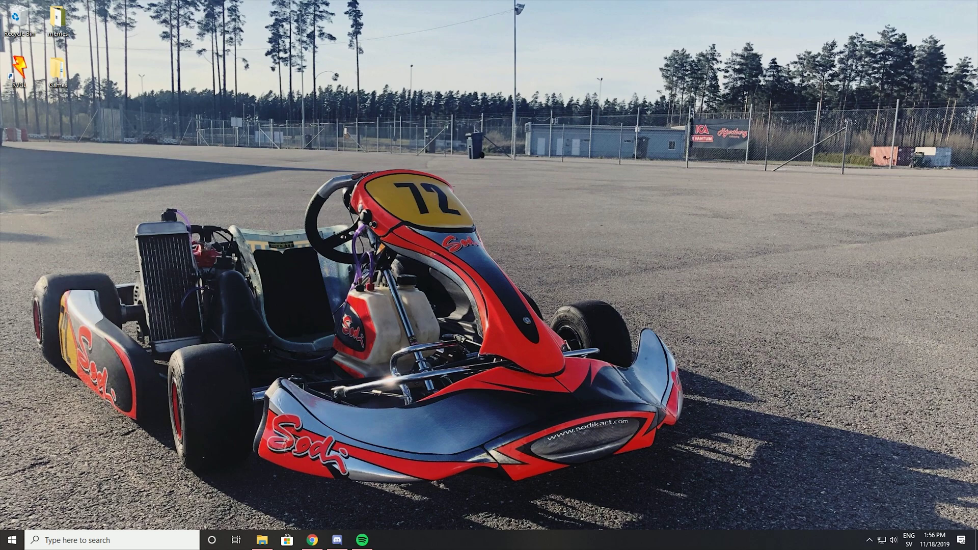
{"action": "left_click_drag", "start_coordinate": [58, 69], "coordinate": [96, 20]}
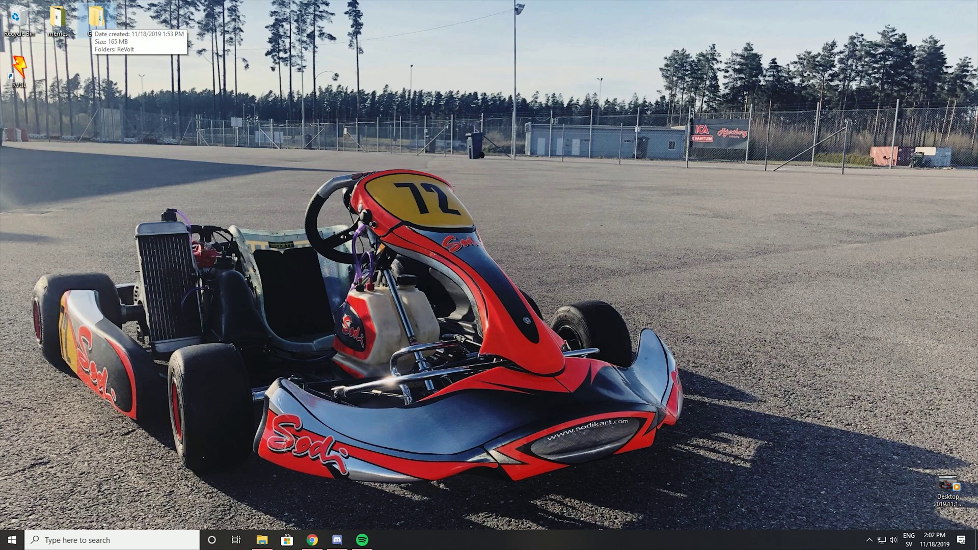
Open the ReVolt folder inside the desktop's Games folder and select its cars folder
{"action": "double_click", "coordinate": [96, 21]}
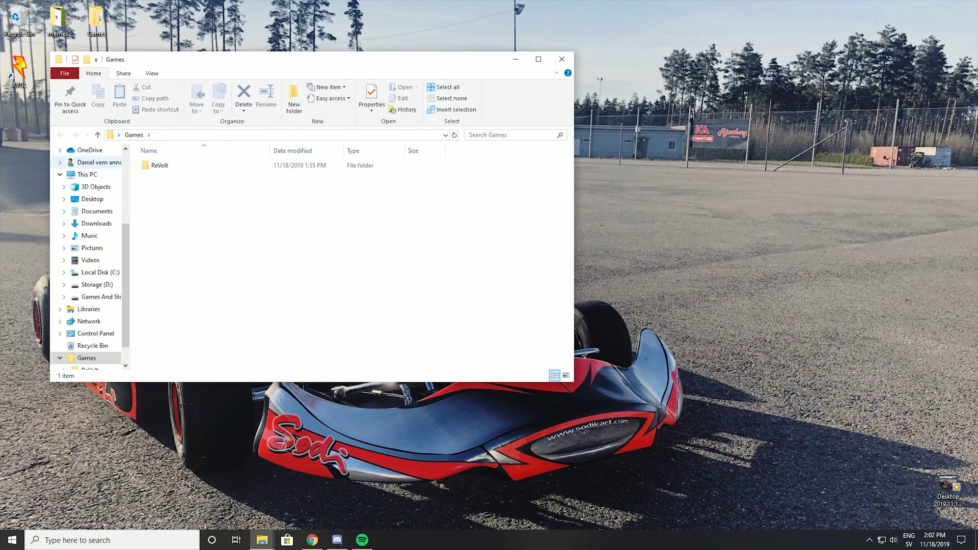
{"action": "double_click", "coordinate": [173, 165]}
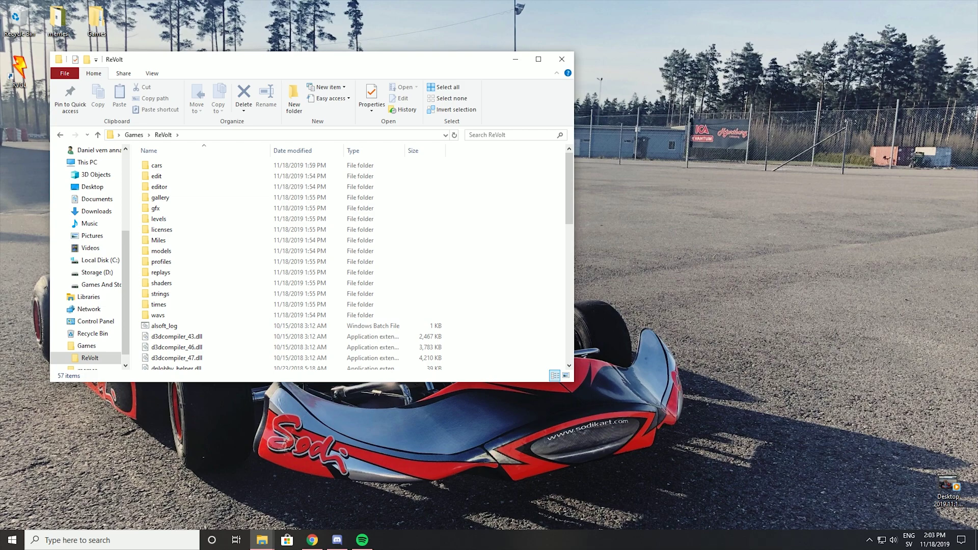
{"action": "left_click", "coordinate": [174, 165]}
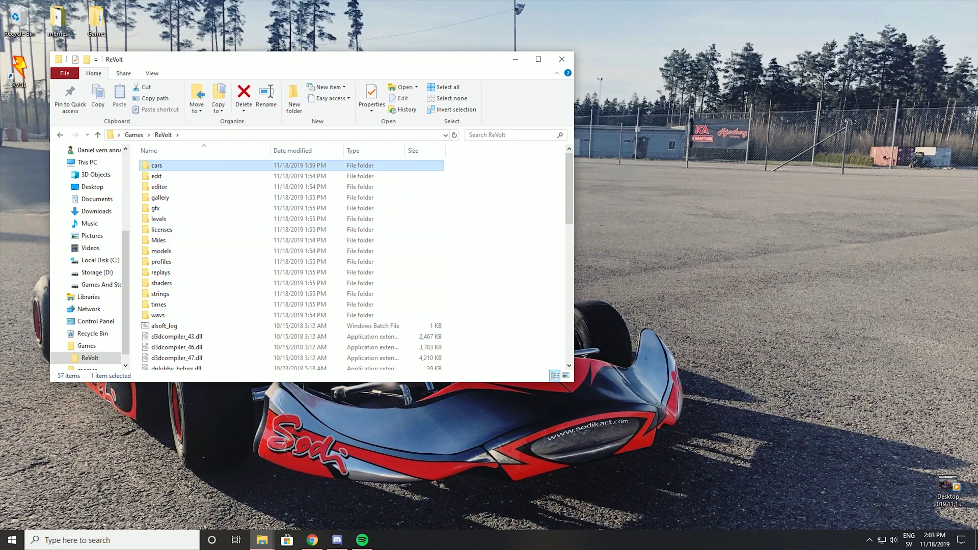
Download the Top Gear Police car from the Re-Volt Zone cars list in Chrome and open topgearp.zip
{"action": "mouse_move", "coordinate": [312, 540]}
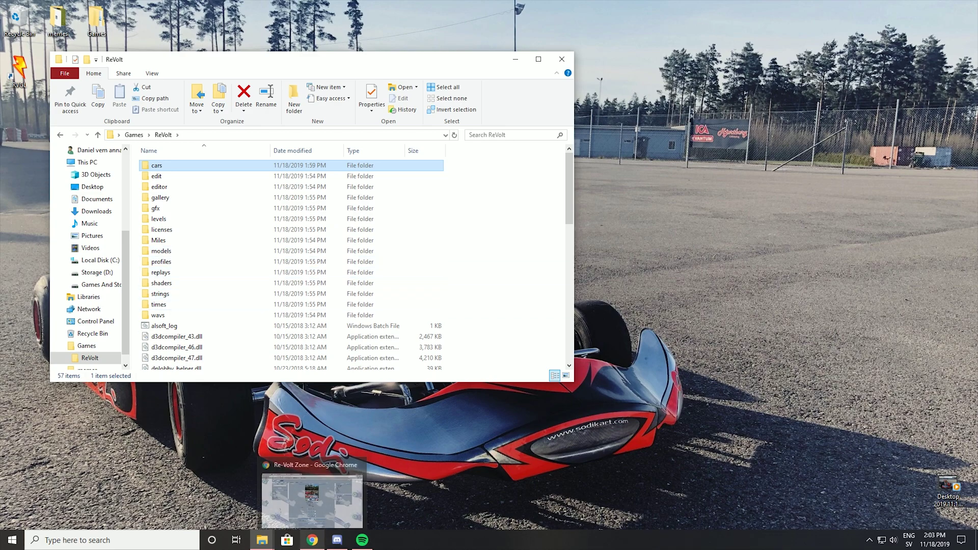
{"action": "left_click", "coordinate": [313, 498]}
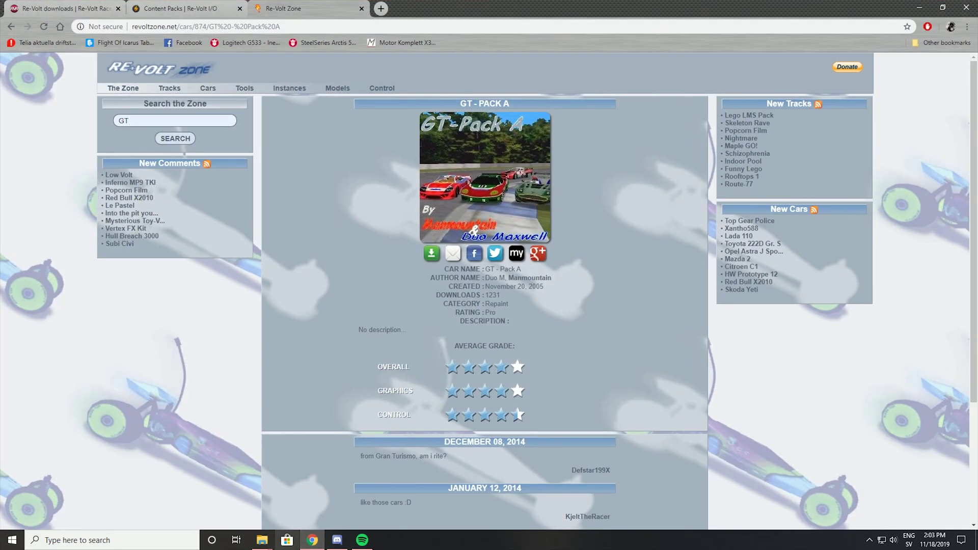
{"action": "mouse_move", "coordinate": [123, 88]}
{"action": "mouse_move", "coordinate": [208, 88]}
{"action": "left_click", "coordinate": [216, 106]}
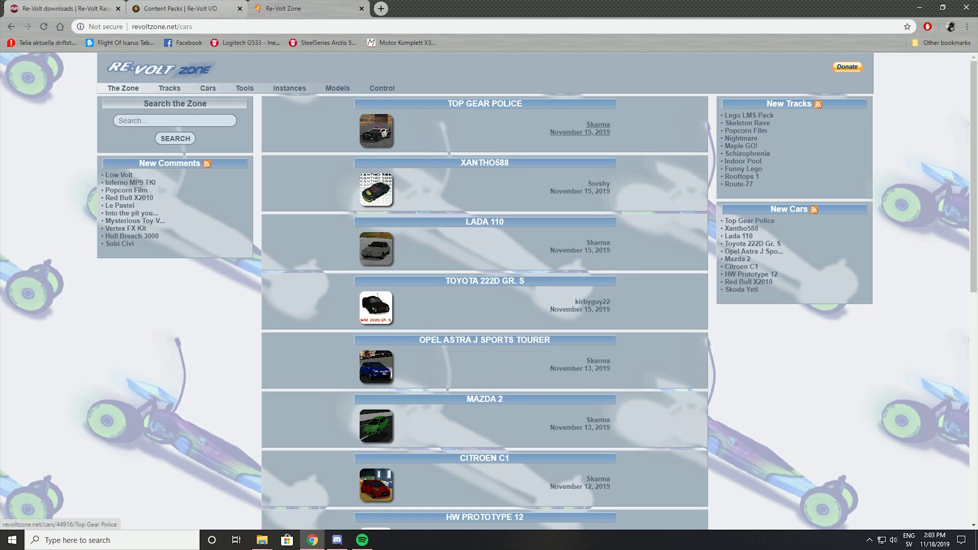
{"action": "left_click", "coordinate": [375, 130]}
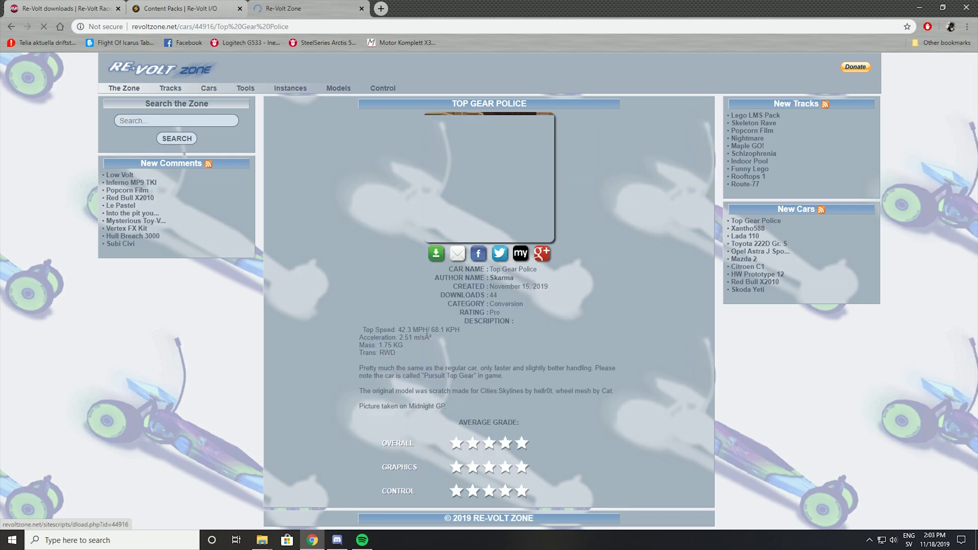
{"action": "left_click", "coordinate": [436, 253]}
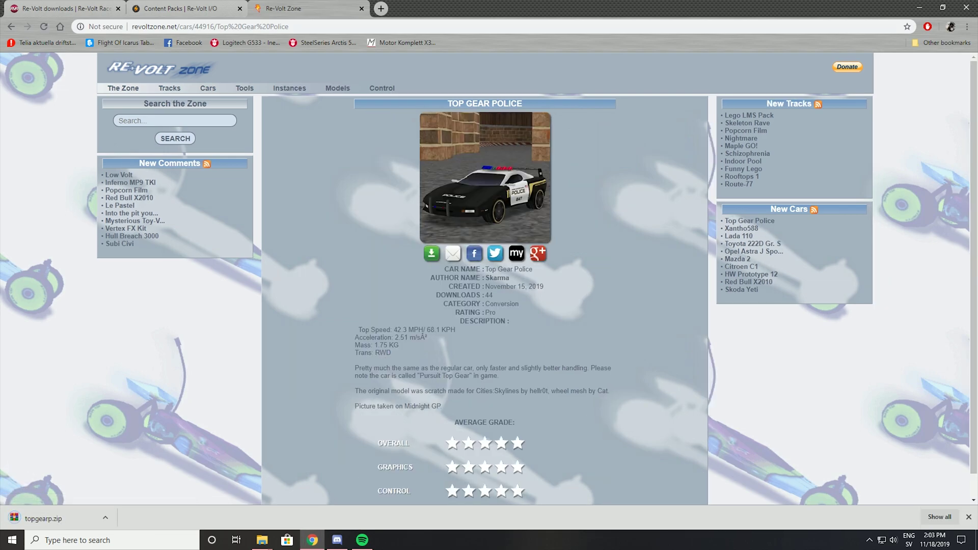
{"action": "left_click", "coordinate": [43, 518]}
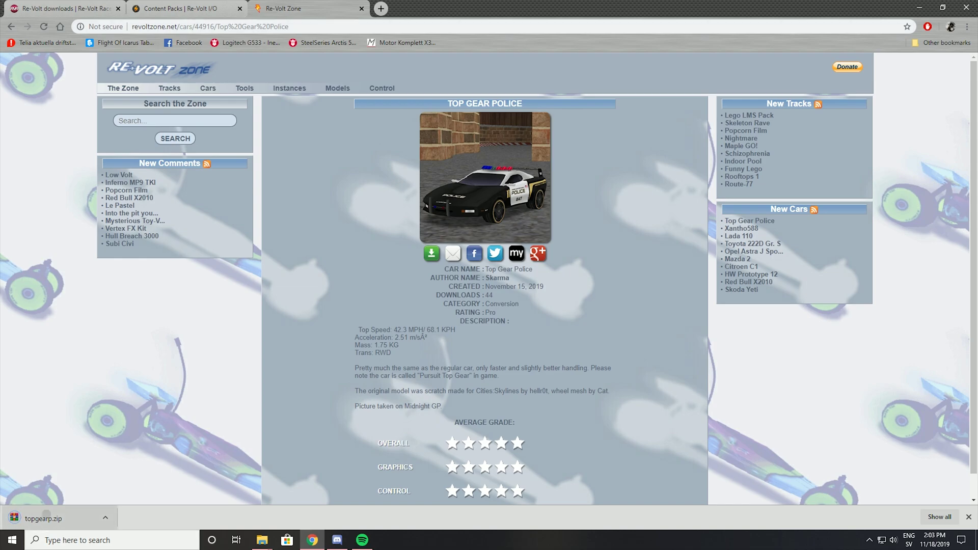
Extract the topgearp folder from the archive's cars folder into the cars folder of the ReVolt installation
{"action": "left_click", "coordinate": [919, 8]}
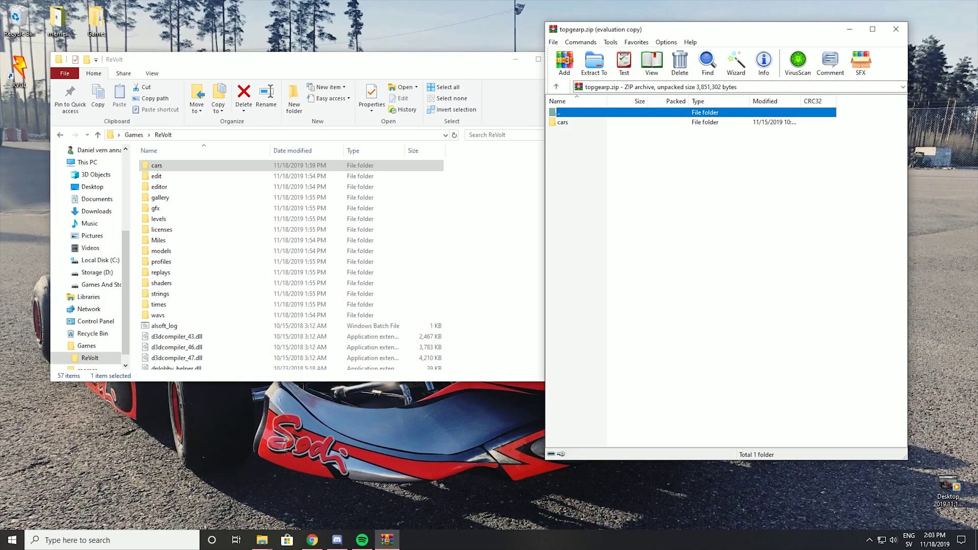
{"action": "left_click", "coordinate": [805, 205]}
{"action": "left_click_drag", "start_coordinate": [665, 30], "coordinate": [669, 66]}
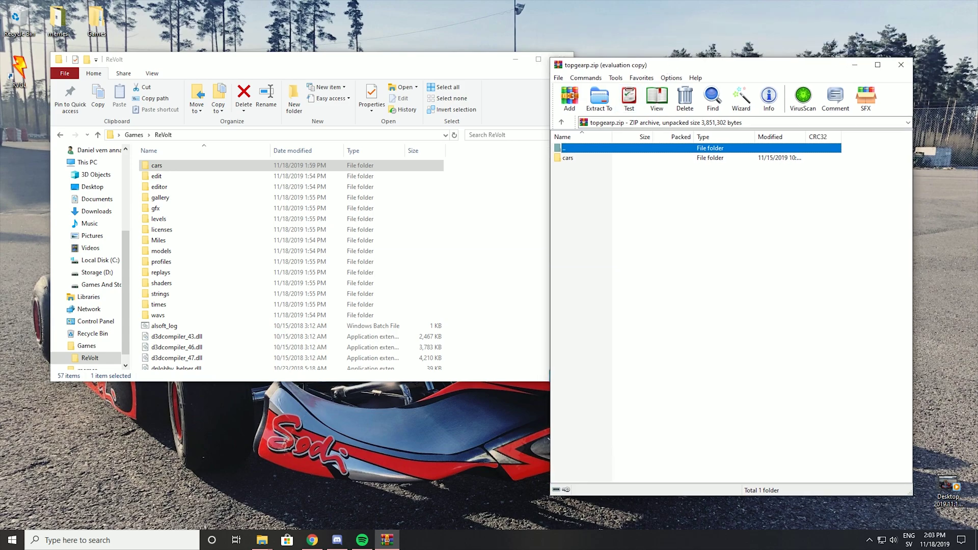
{"action": "left_click", "coordinate": [157, 165]}
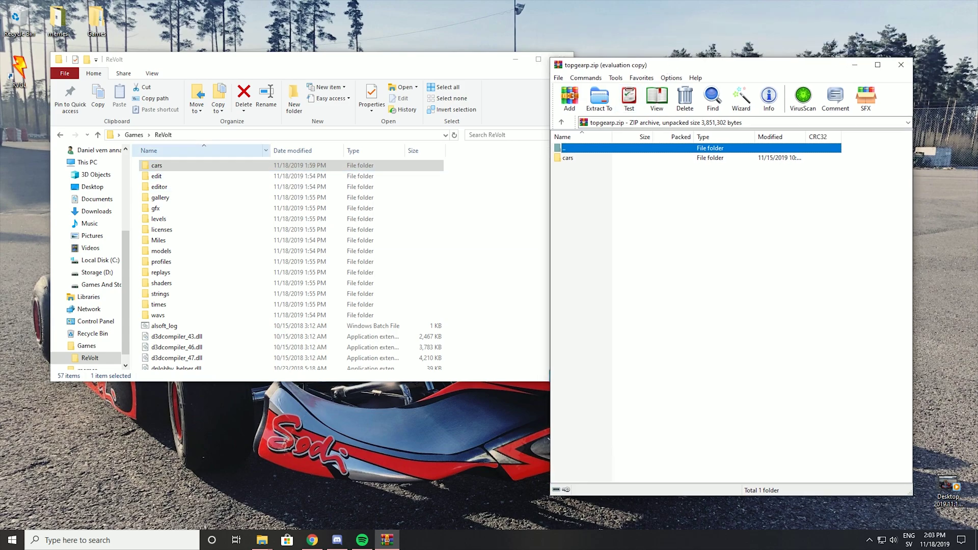
{"action": "key", "text": "alt+Tab"}
{"action": "double_click", "coordinate": [567, 158]}
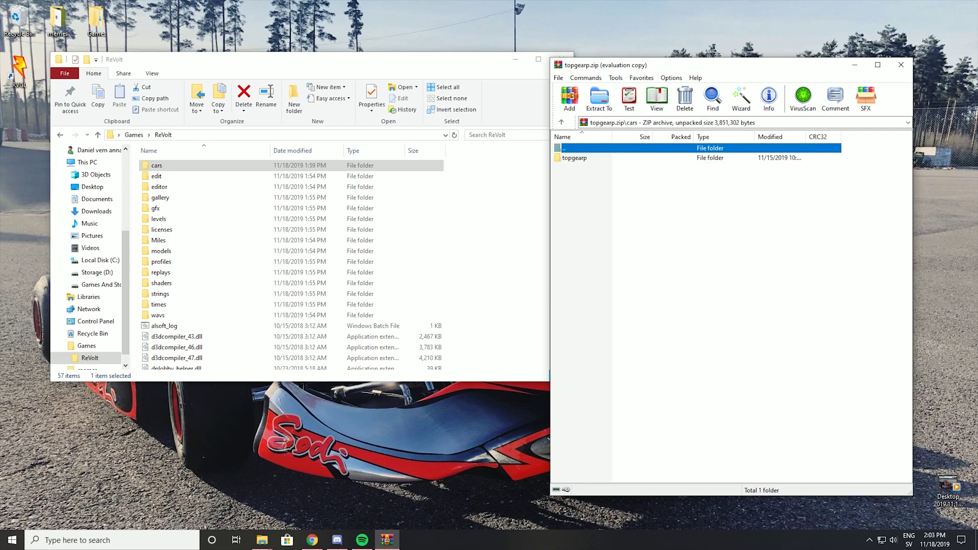
{"action": "left_click", "coordinate": [642, 219]}
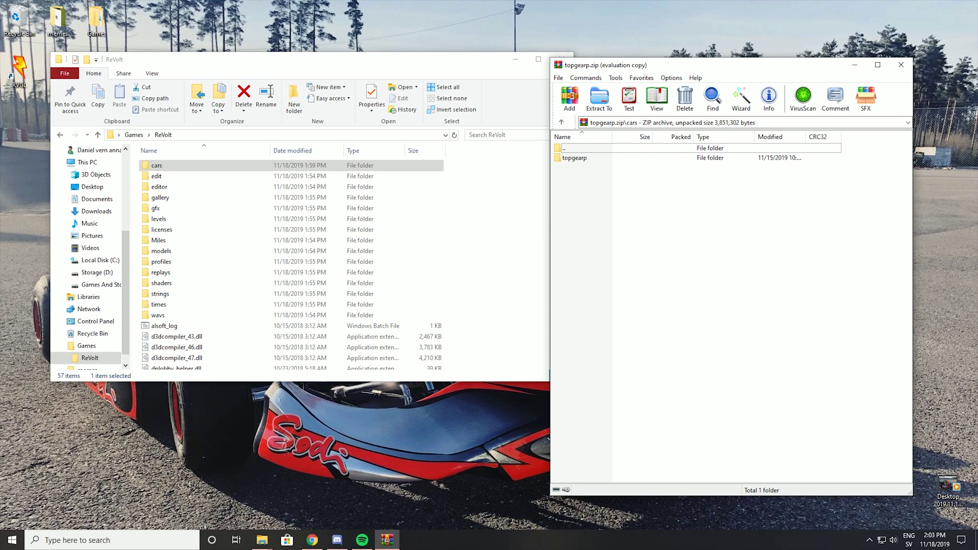
{"action": "key", "text": "Down"}
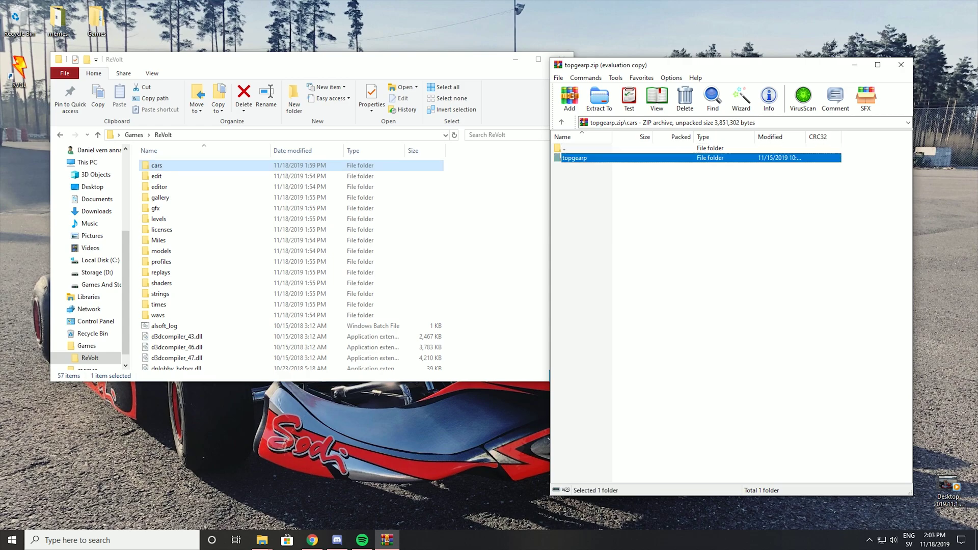
{"action": "left_click", "coordinate": [156, 165]}
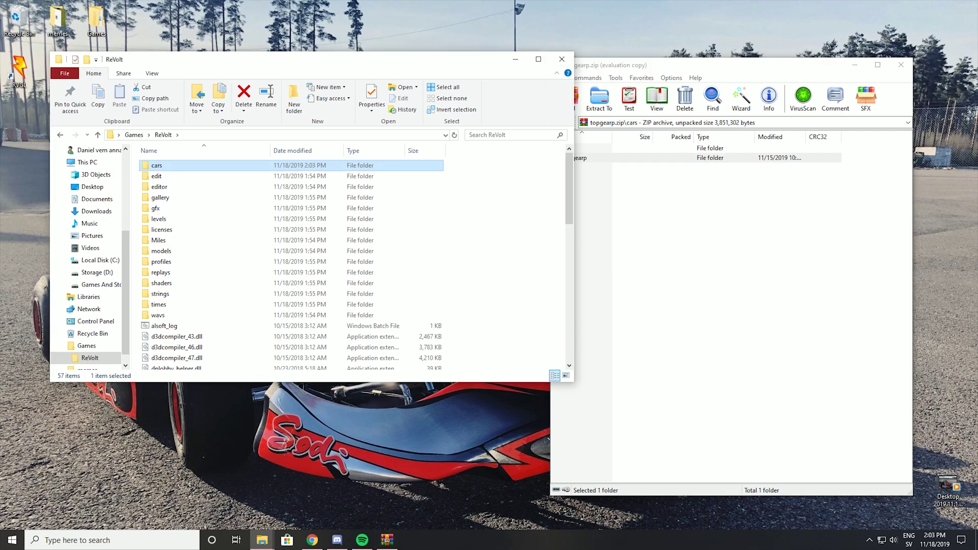
Check the contents of the ReVolt cars folder for topgearp and return to the ReVolt folder
{"action": "double_click", "coordinate": [157, 165]}
{"action": "left_click_drag", "start_coordinate": [569, 190], "coordinate": [569, 298]}
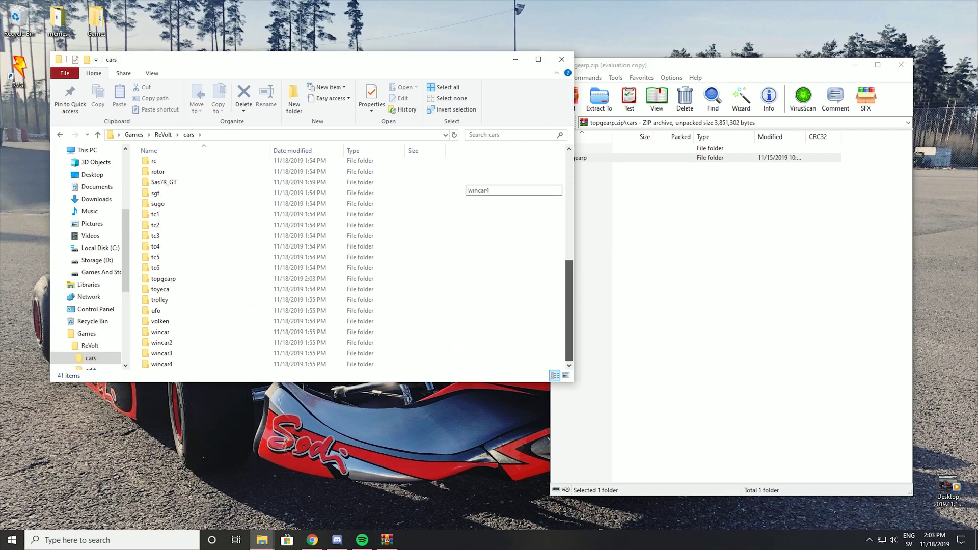
{"action": "scroll", "coordinate": [306, 262], "scroll_direction": "up", "scroll_amount": 7}
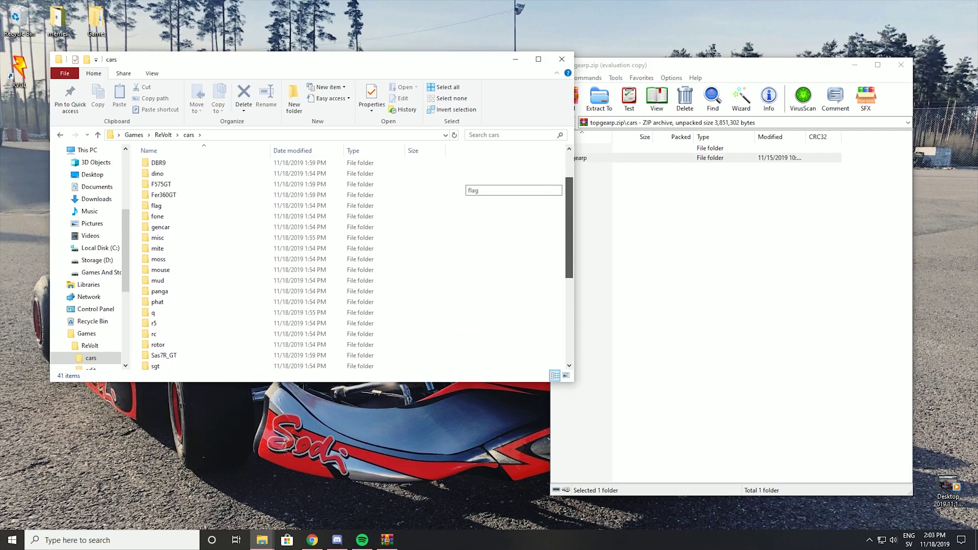
{"action": "scroll", "coordinate": [305, 262], "scroll_direction": "down", "scroll_amount": 6}
{"action": "scroll", "coordinate": [306, 263], "scroll_direction": "up", "scroll_amount": 7}
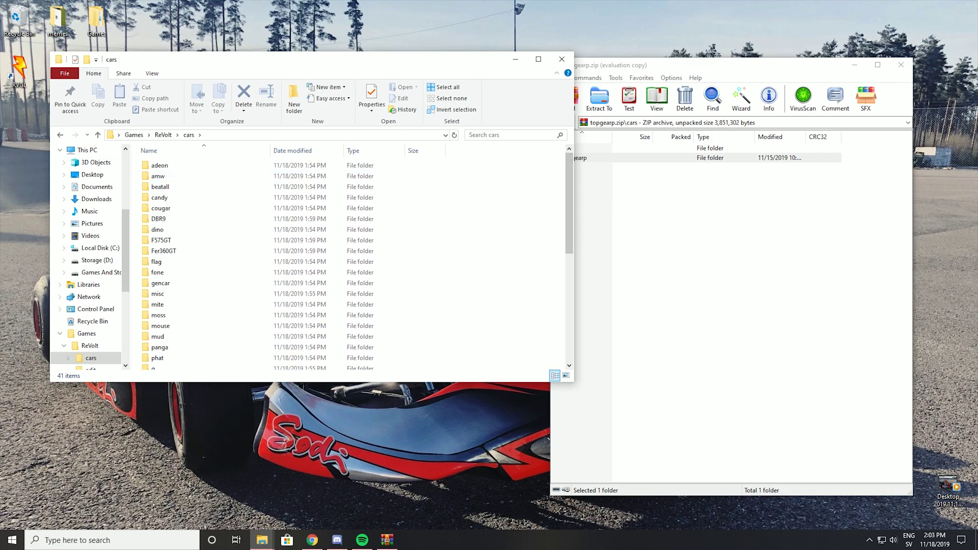
{"action": "left_click", "coordinate": [61, 135]}
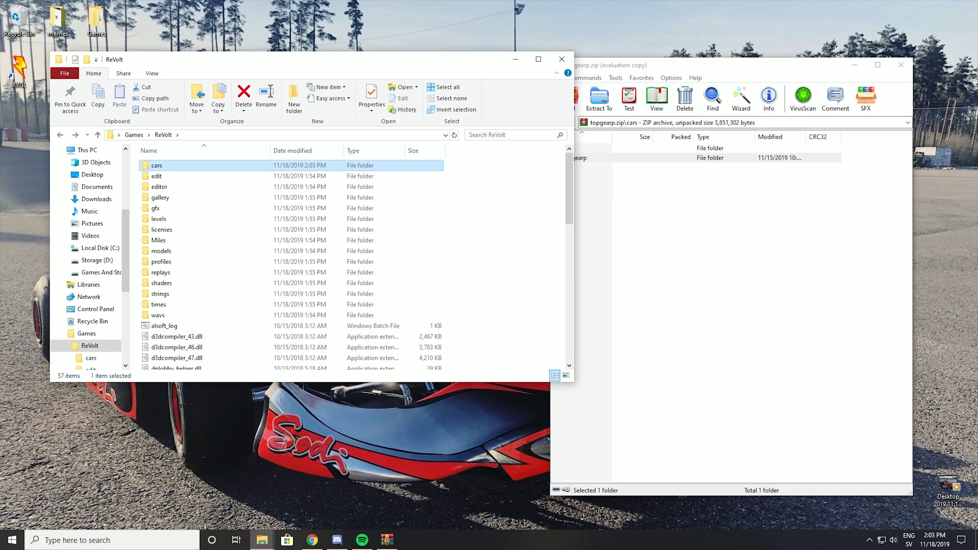
{"action": "left_click", "coordinate": [581, 158]}
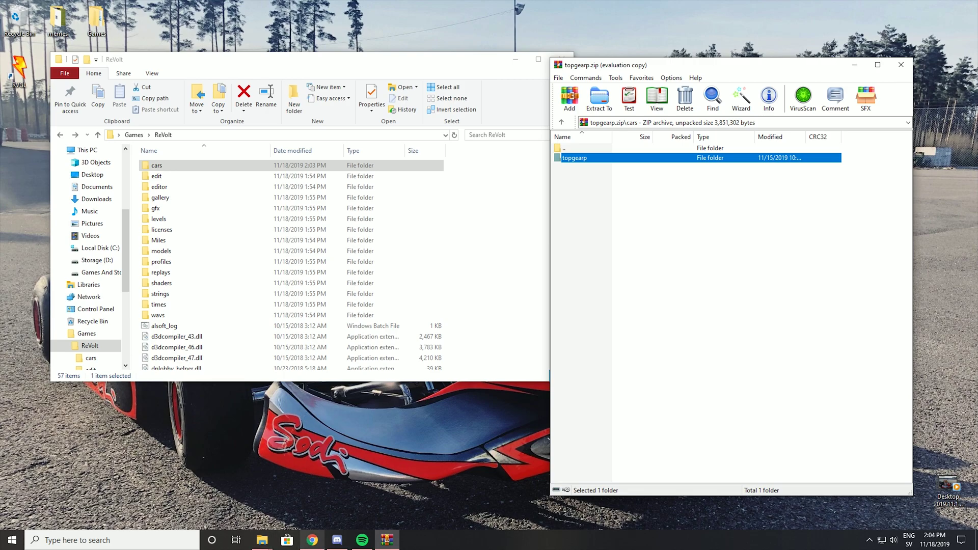
Download the Rooftops 1 track from the Re-Volt Zone tracks list in Chrome and open roof1.zip
{"action": "left_click", "coordinate": [312, 540]}
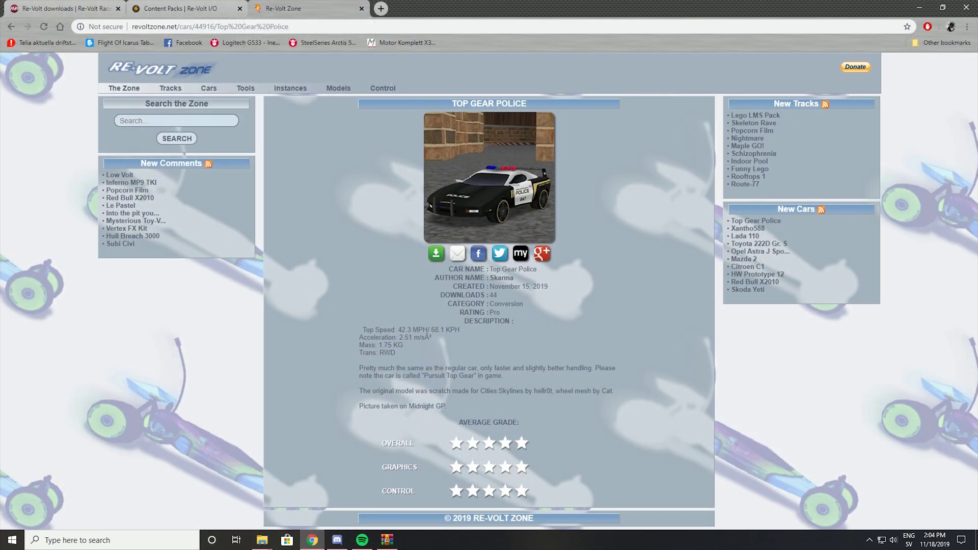
{"action": "mouse_move", "coordinate": [171, 89]}
{"action": "left_click", "coordinate": [178, 106]}
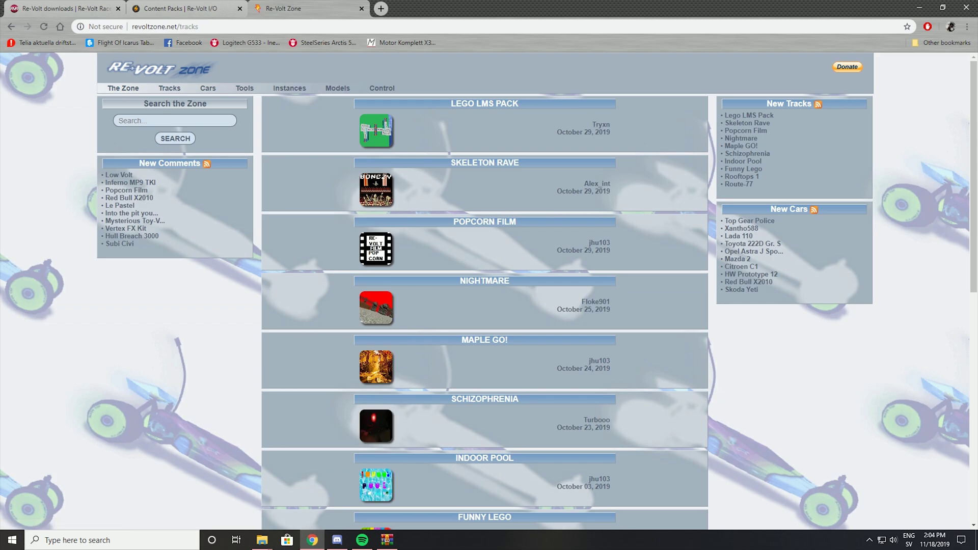
{"action": "scroll", "coordinate": [583, 359], "scroll_direction": "down", "scroll_amount": 5}
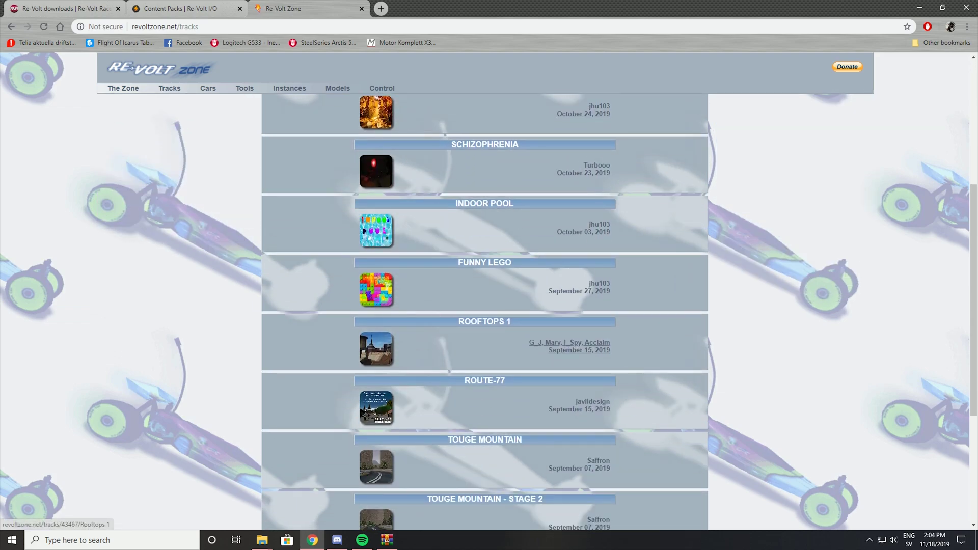
{"action": "scroll", "coordinate": [570, 347], "scroll_direction": "down", "scroll_amount": 2}
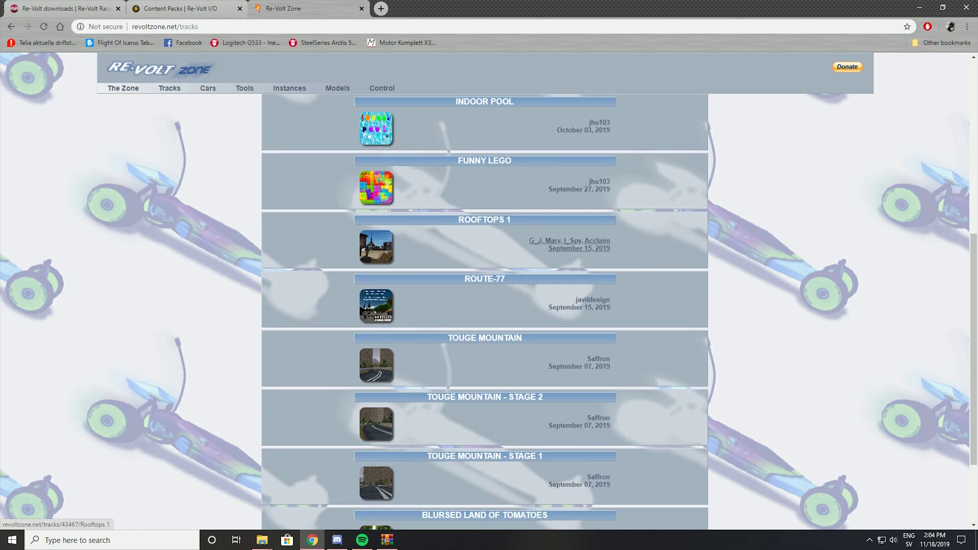
{"action": "left_click", "coordinate": [571, 244]}
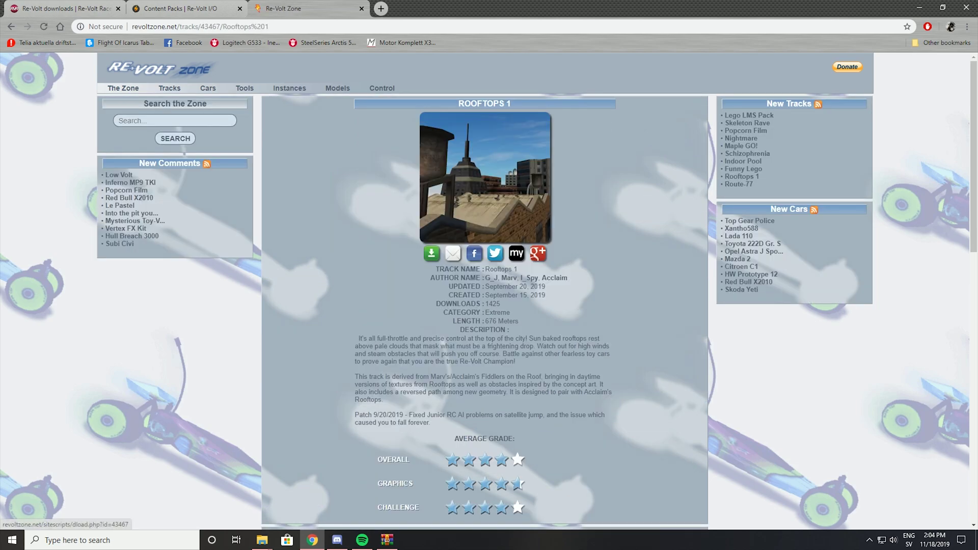
{"action": "left_click", "coordinate": [431, 253]}
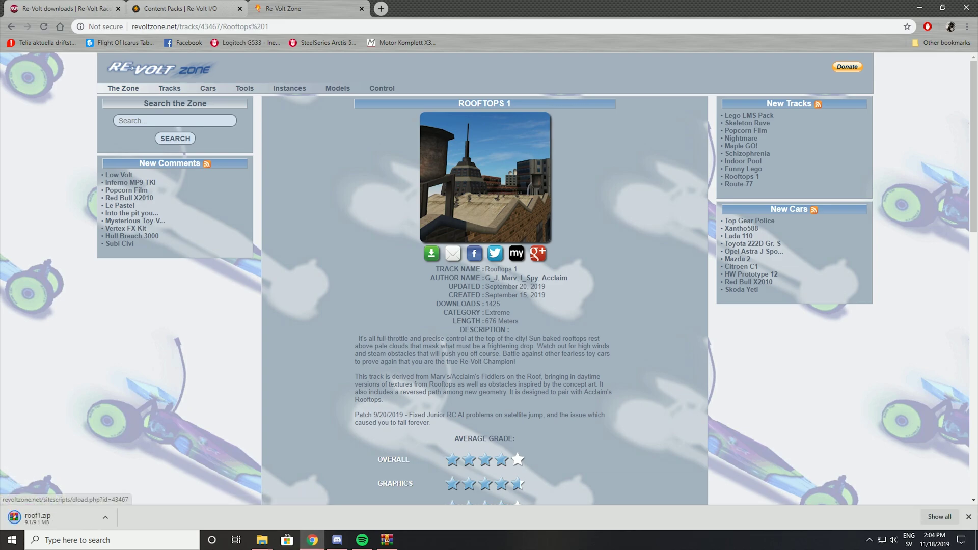
{"action": "left_click", "coordinate": [51, 517]}
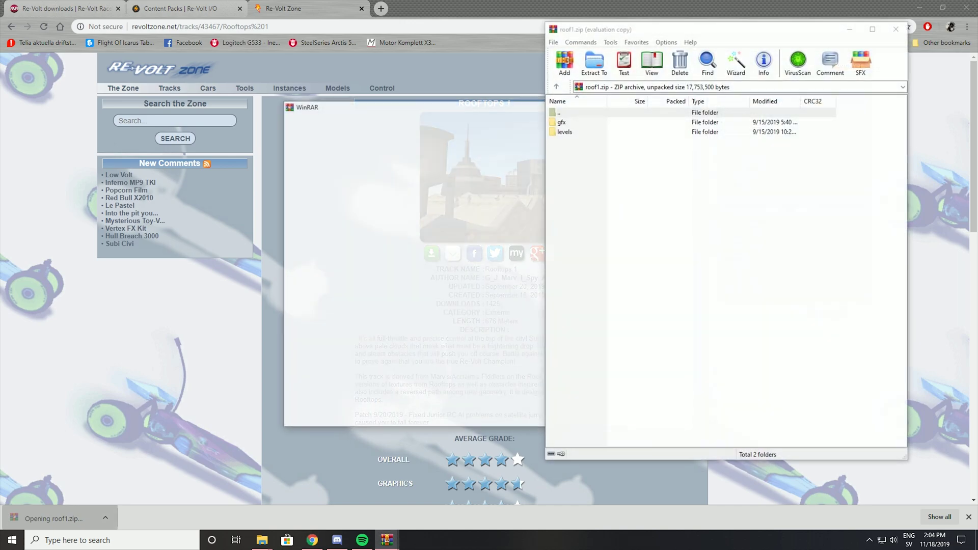
{"action": "left_click", "coordinate": [683, 106]}
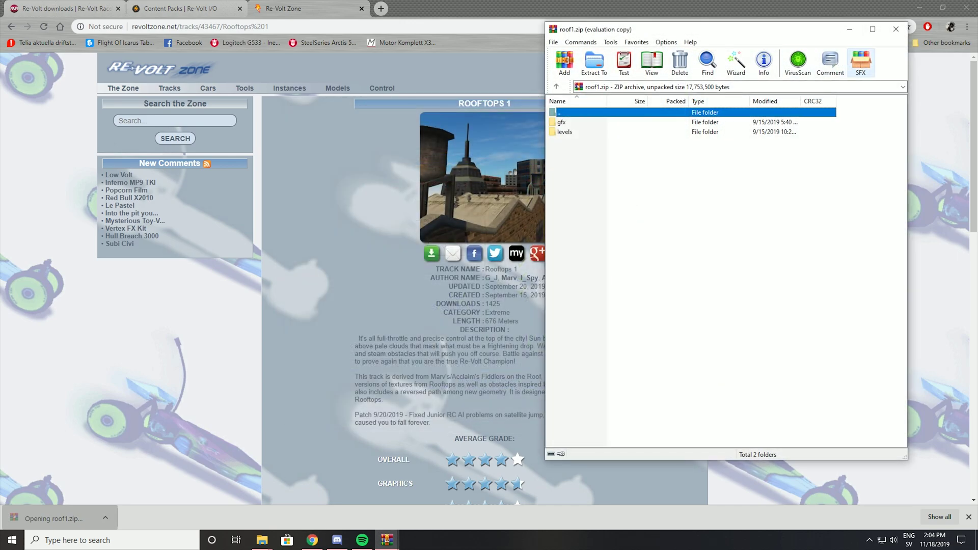
Extract the roof1 folder from the archive's levels folder into the levels folder of the ReVolt installation
{"action": "left_click", "coordinate": [920, 7]}
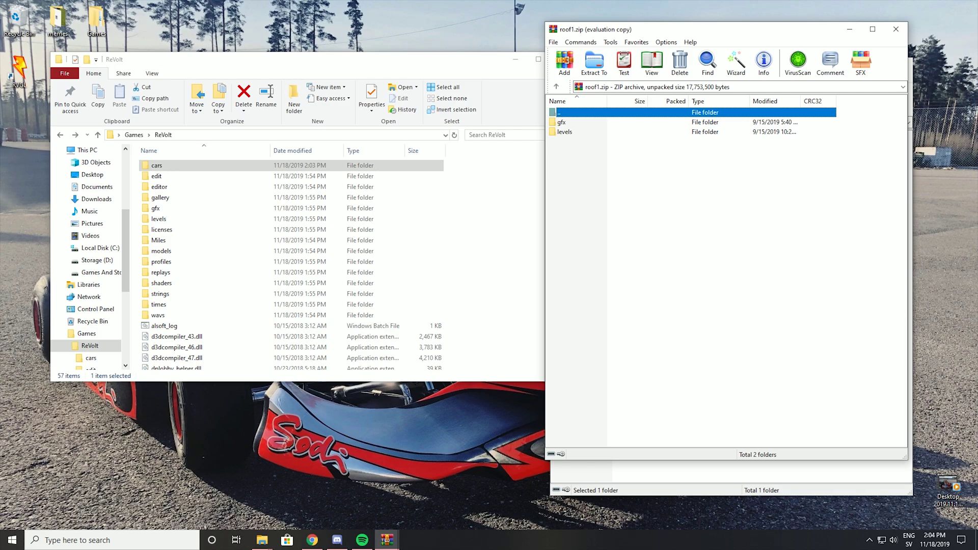
{"action": "double_click", "coordinate": [565, 132]}
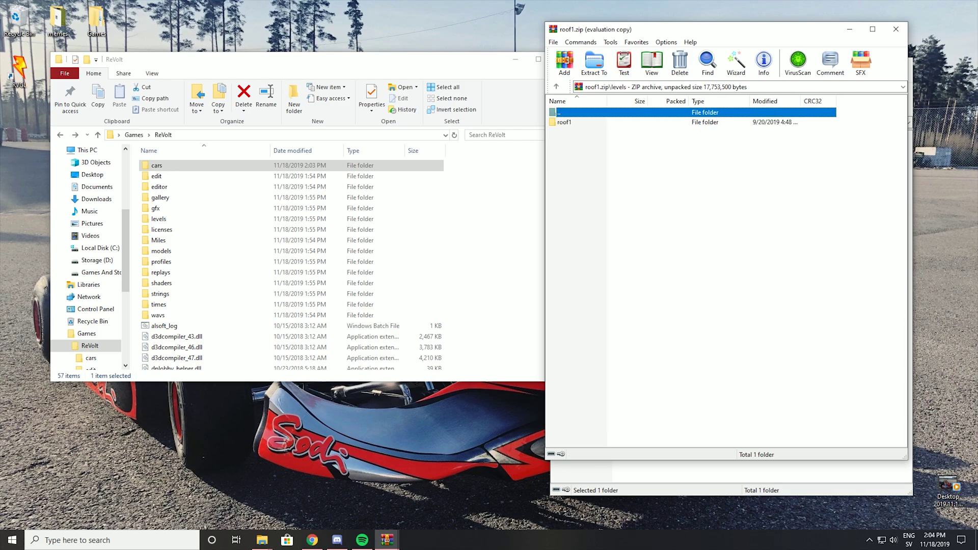
{"action": "left_click_drag", "start_coordinate": [564, 122], "coordinate": [161, 219]}
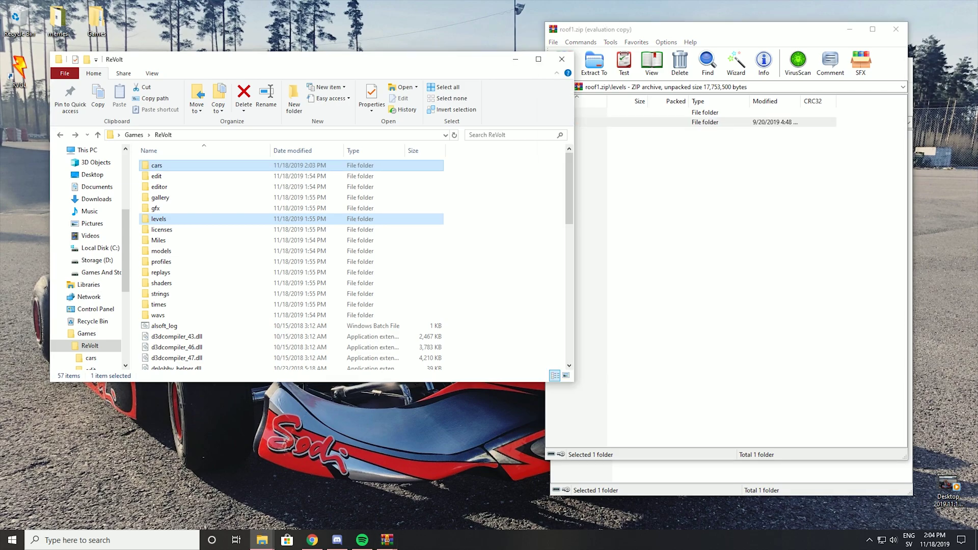
Extract roof1.bmp from the archive's gfx folder into the gfx folder of the ReVolt installation and close roof1.zip
{"action": "left_click", "coordinate": [586, 30]}
{"action": "double_click", "coordinate": [560, 112]}
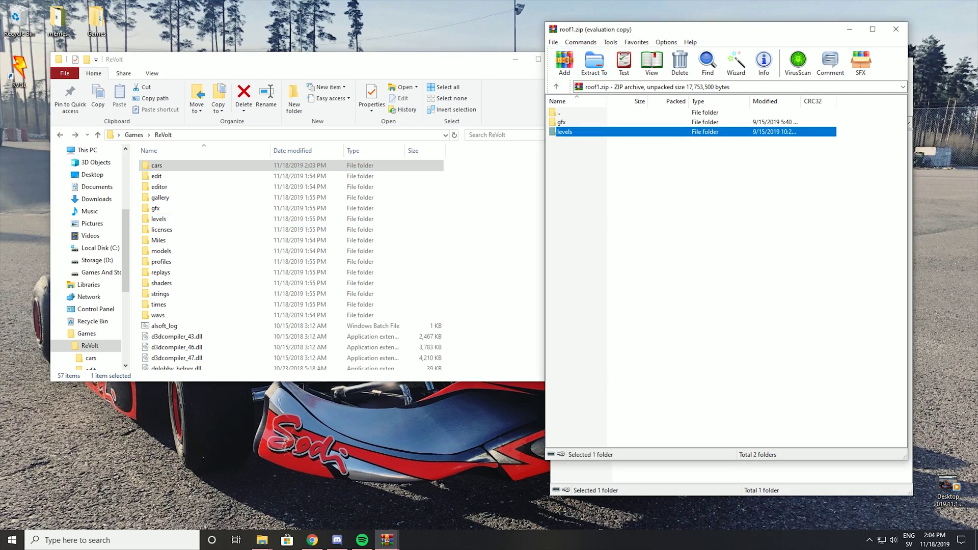
{"action": "double_click", "coordinate": [561, 123]}
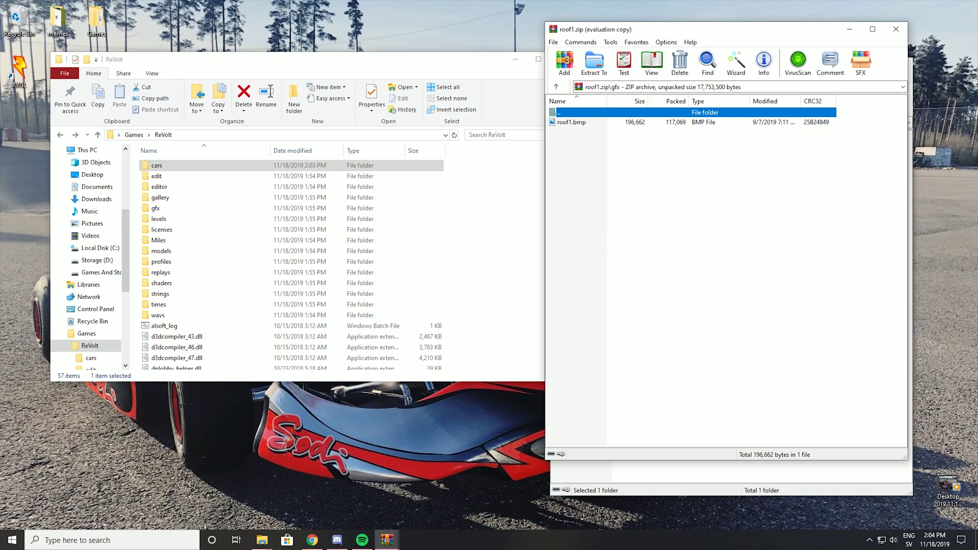
{"action": "left_click", "coordinate": [572, 122]}
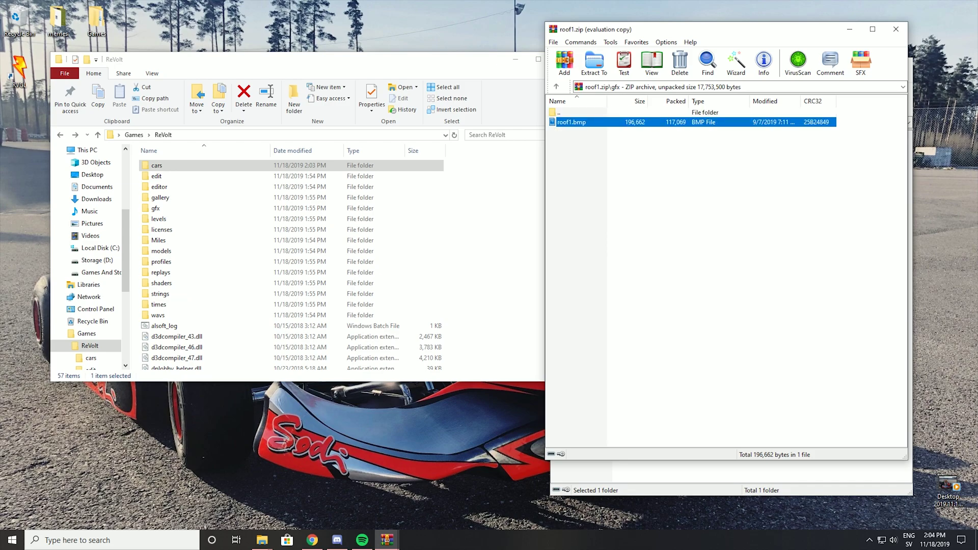
{"action": "left_click_drag", "start_coordinate": [571, 123], "coordinate": [203, 209]}
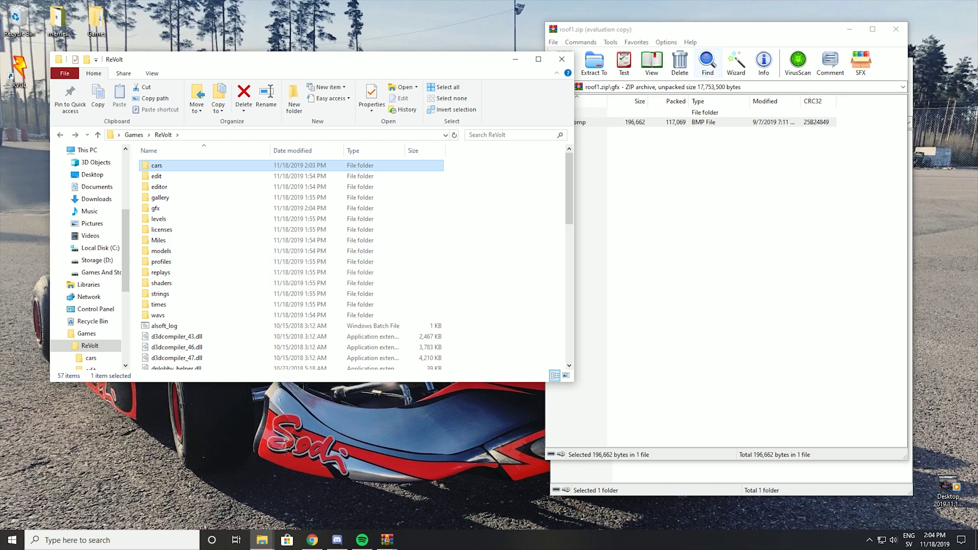
{"action": "left_click_drag", "start_coordinate": [704, 33], "coordinate": [691, 32]}
{"action": "left_click", "coordinate": [884, 28]}
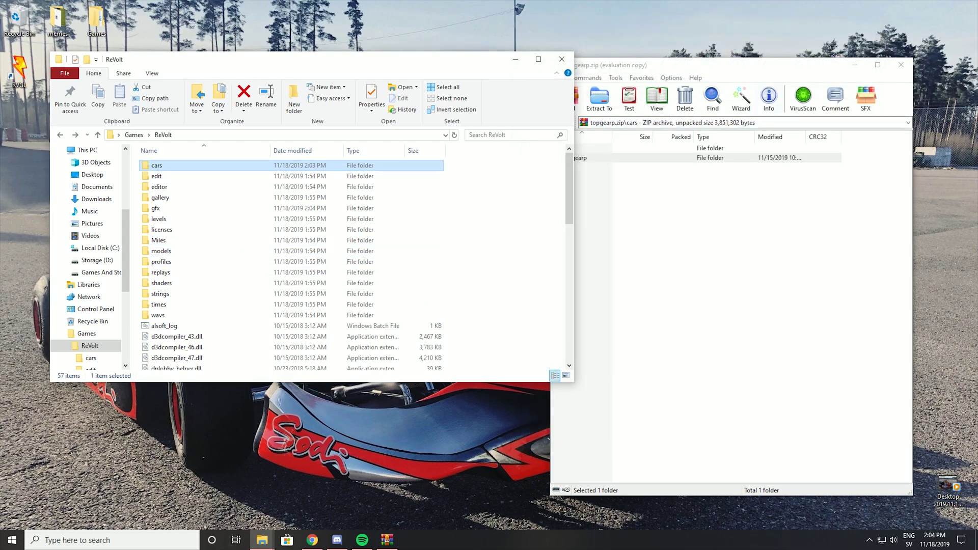
{"action": "left_click_drag", "start_coordinate": [810, 65], "coordinate": [835, 47]}
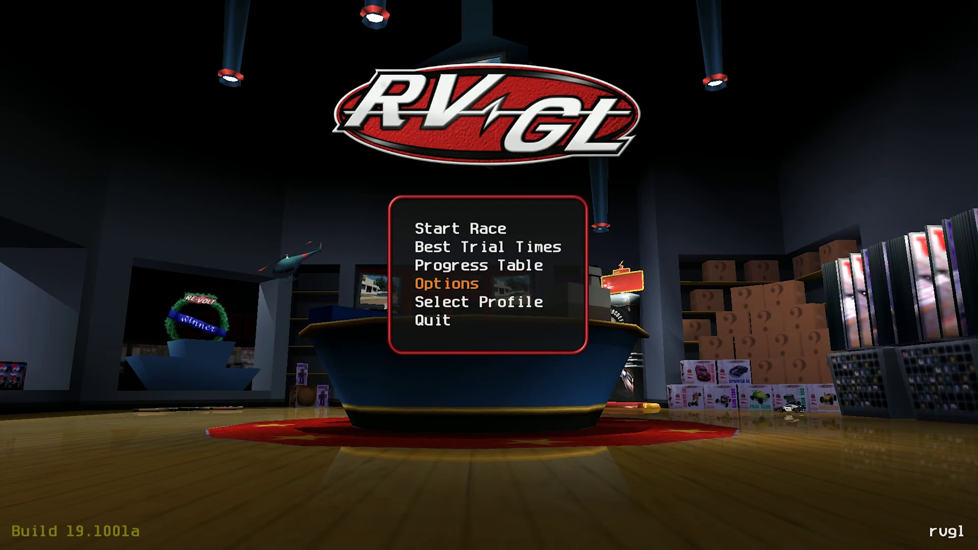
In RVGL, set up a new single race and accept the existing player name
{"action": "key", "text": "Up"}
{"action": "key", "text": "Up"}
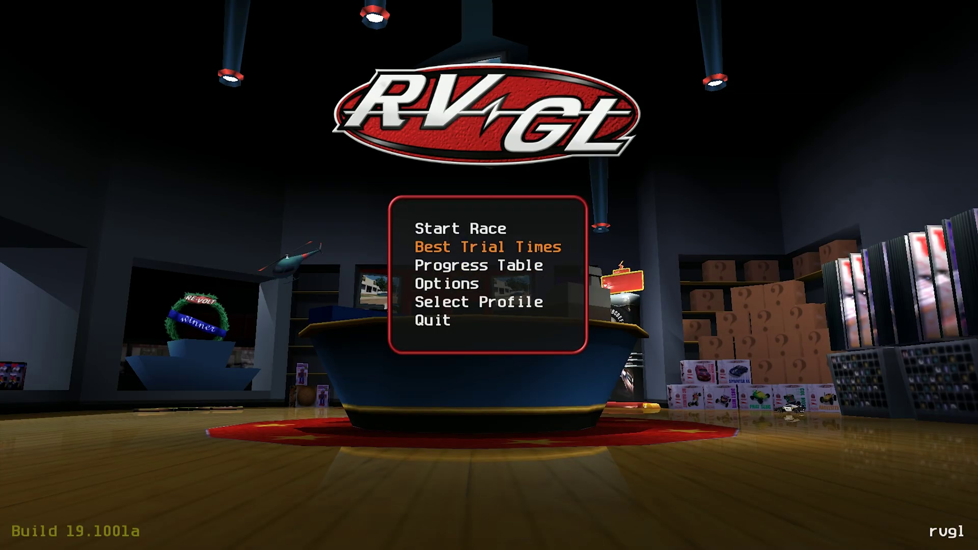
{"action": "key", "text": "Up"}
{"action": "key", "text": "Return"}
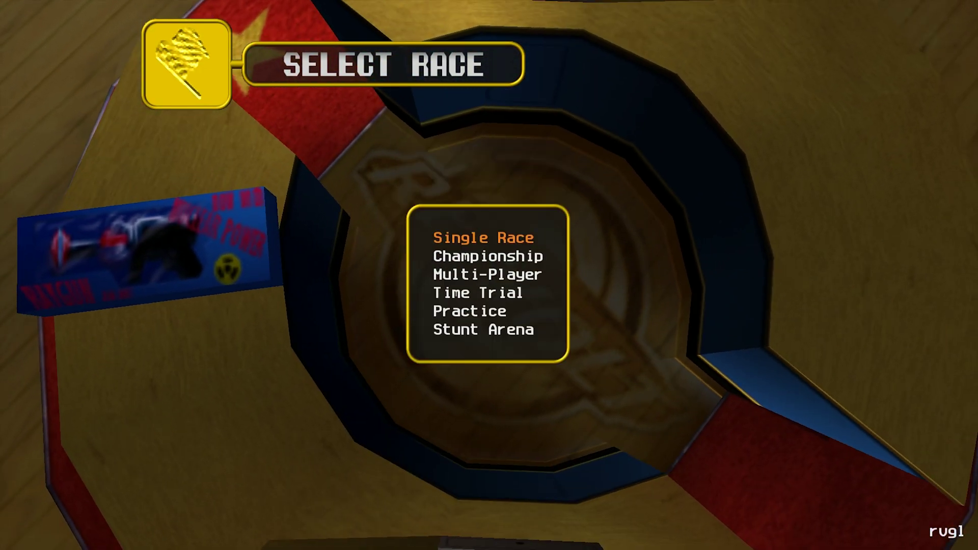
{"action": "key", "text": "Return"}
{"action": "key", "text": "Return"}
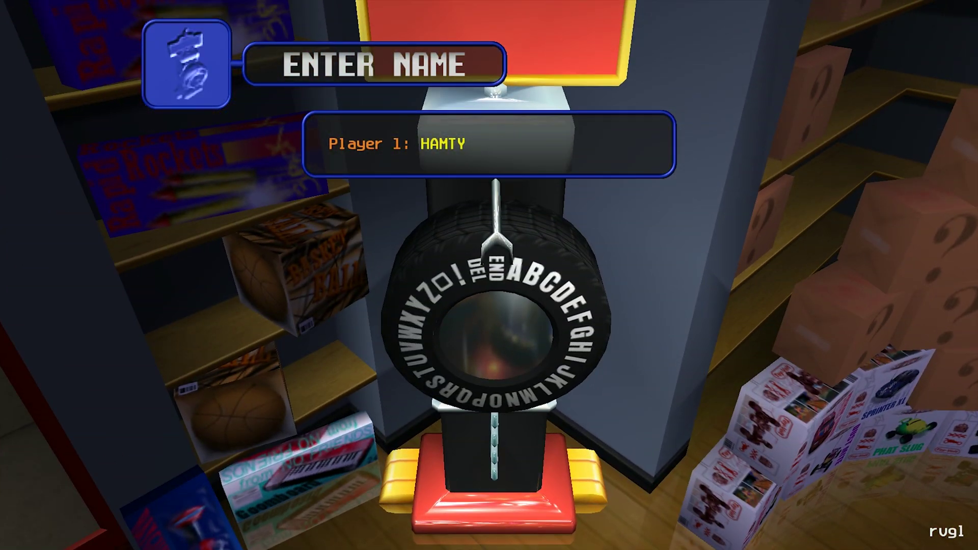
{"action": "key", "text": "Return"}
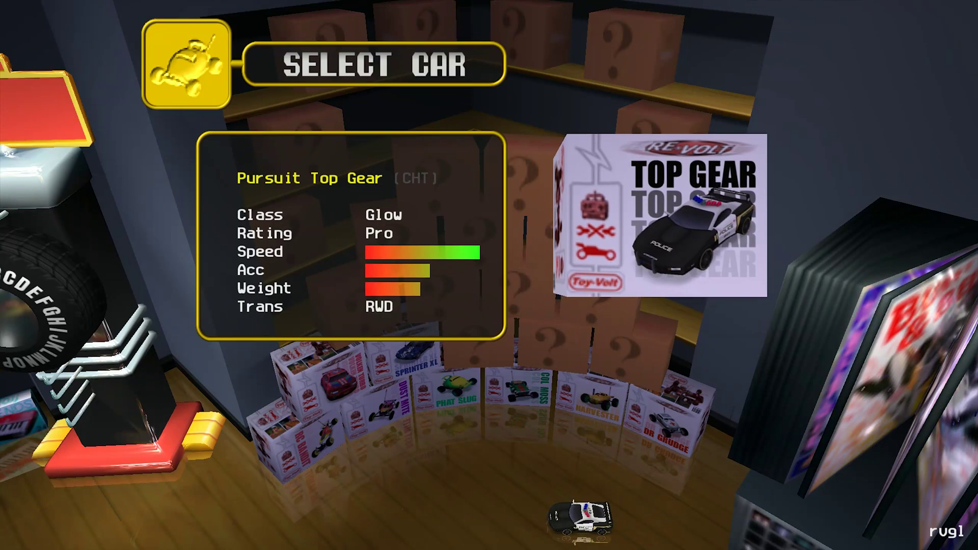
Choose the Pursuit Top Gear car and the Rooftops 1 track for the single race
{"action": "key", "text": "Right"}
{"action": "key", "text": "Right"}
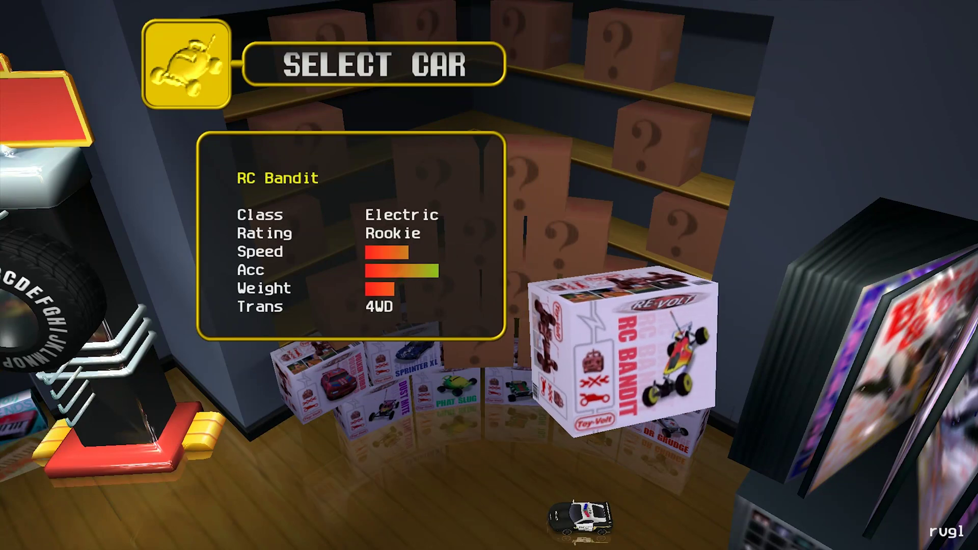
{"action": "key", "text": "Left"}
{"action": "key", "text": "Right"}
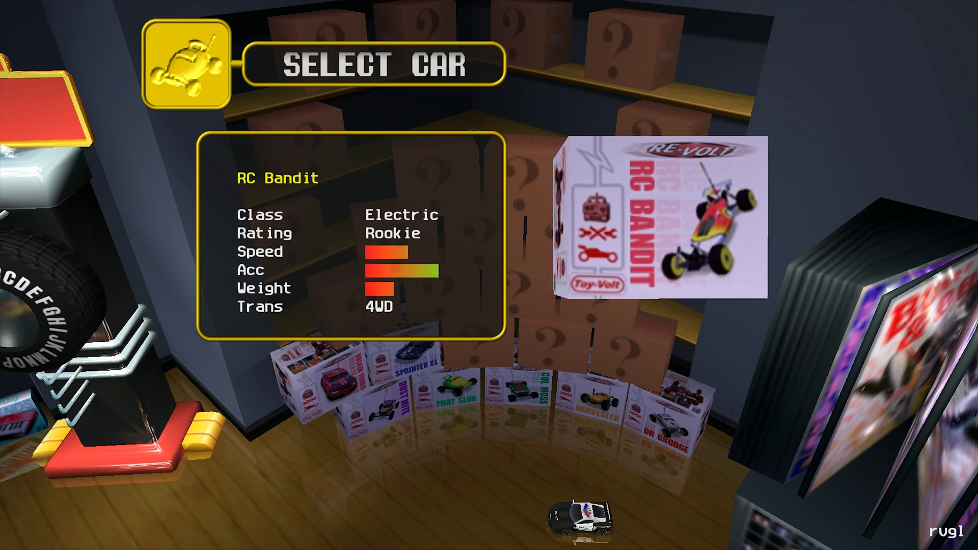
{"action": "key", "text": "Left"}
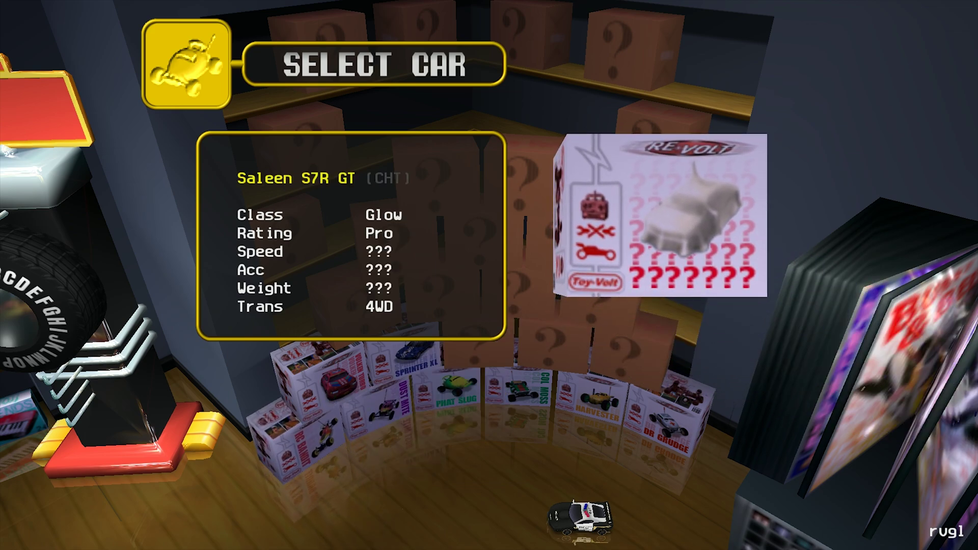
{"action": "key", "text": "Left"}
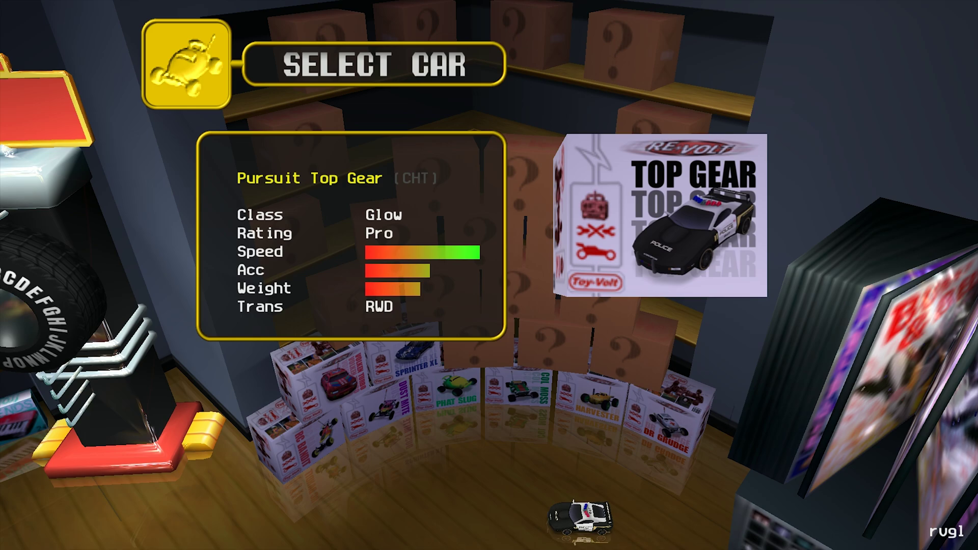
{"action": "key", "text": "Return"}
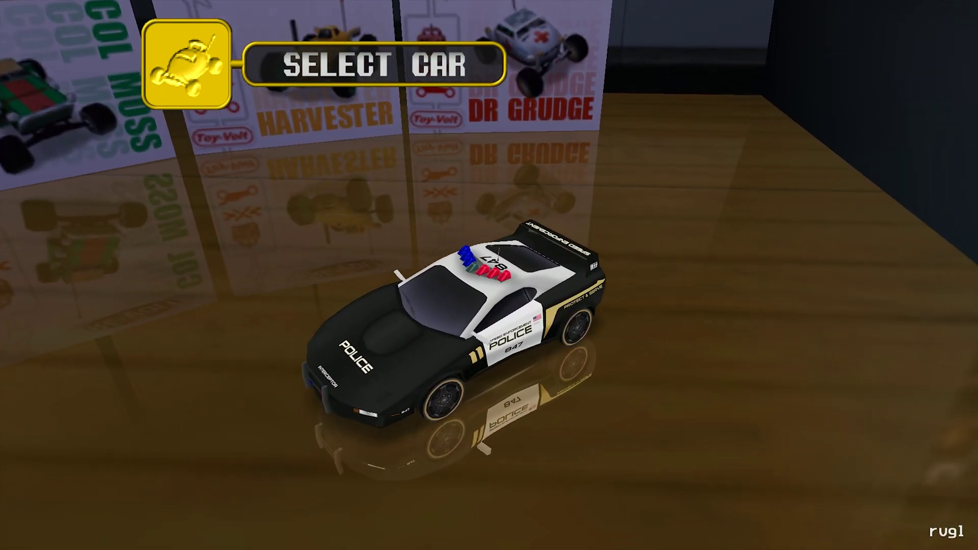
{"action": "key", "text": "Return"}
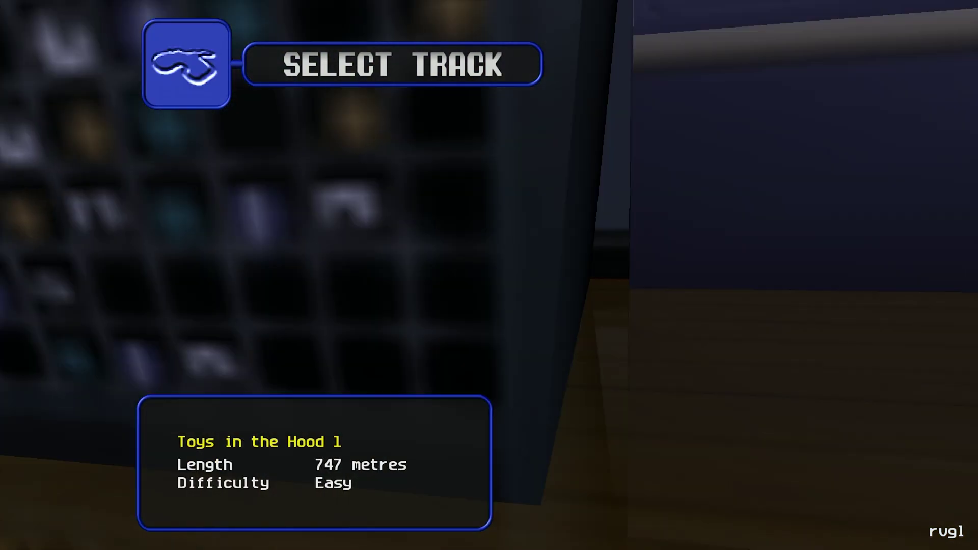
{"action": "key", "text": "Left"}
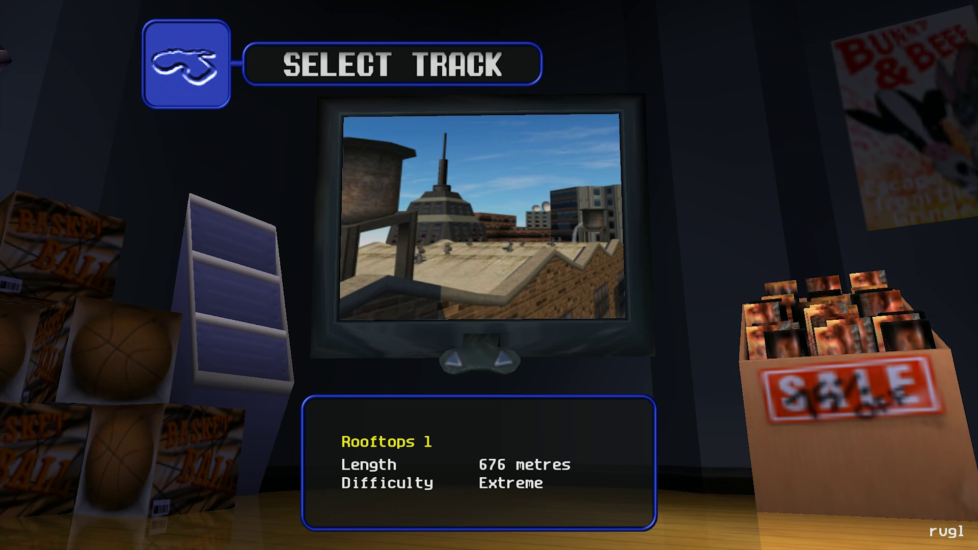
{"action": "key", "text": "Return"}
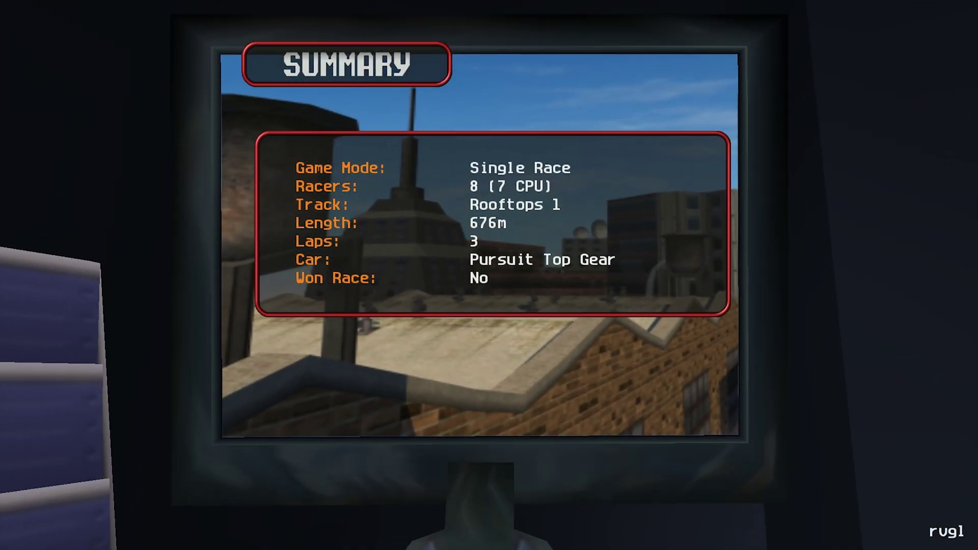